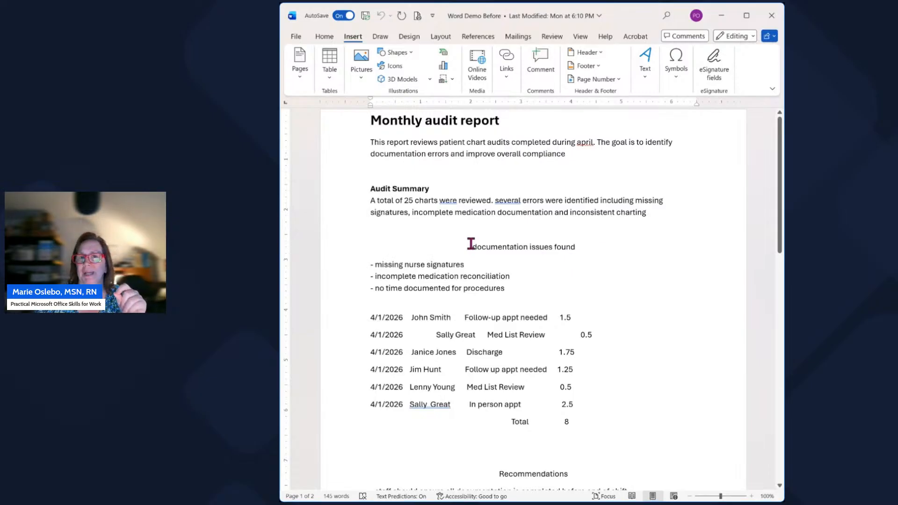
Step: Maximize the document window and show the paragraph and space formatting marks
left_click_drag(459, 246, 630, 253)
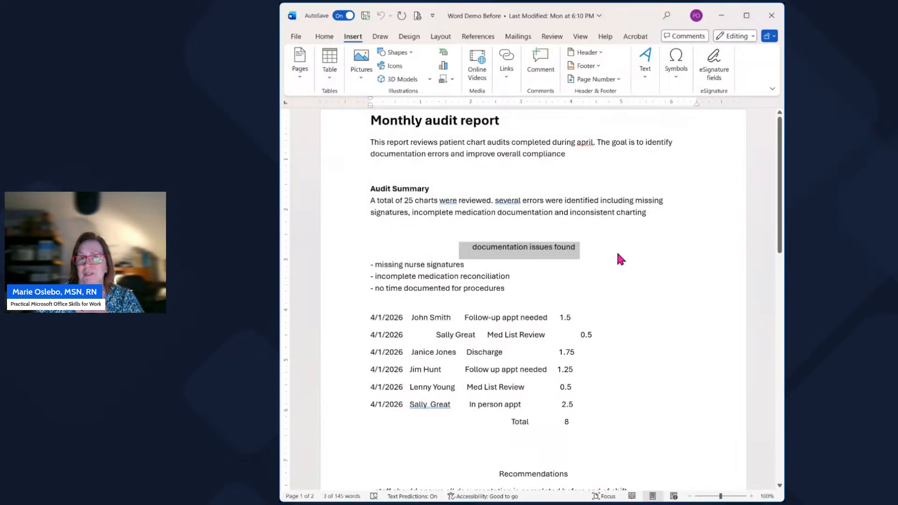
left_click(615, 251)
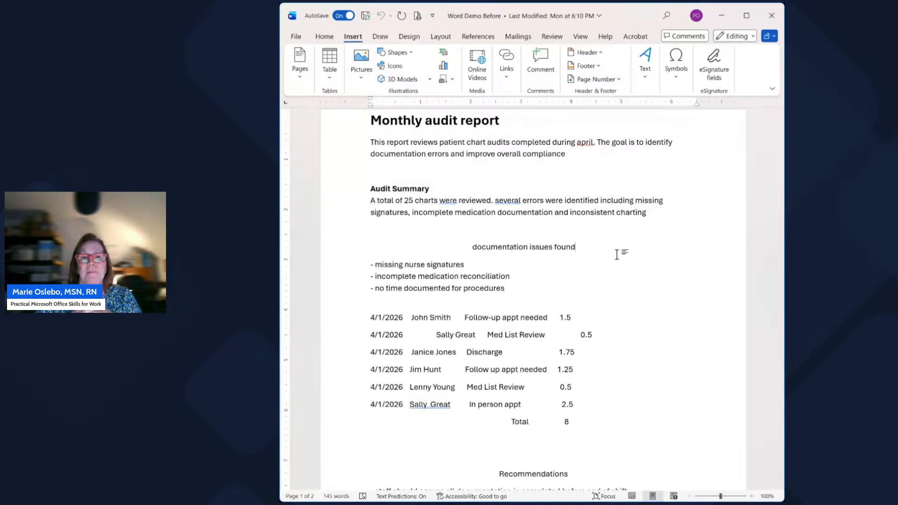
left_click(506, 245)
left_click(324, 36)
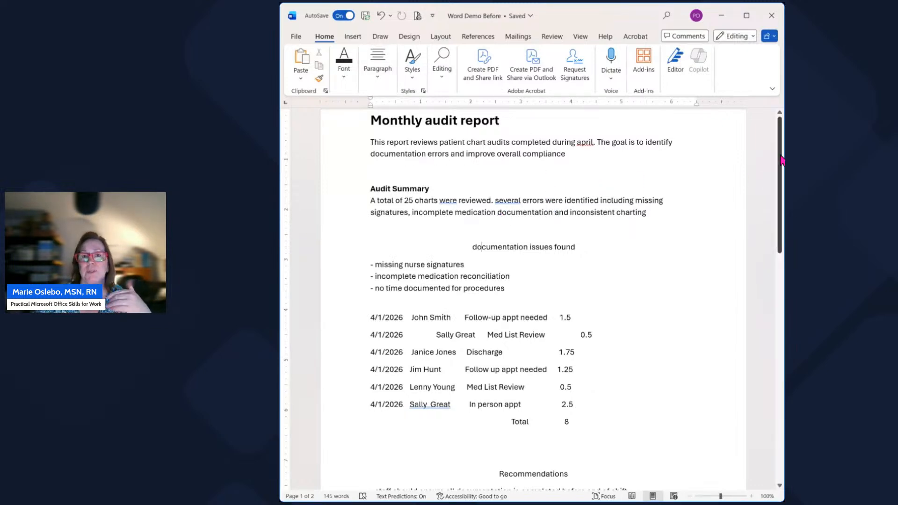
left_click(748, 15)
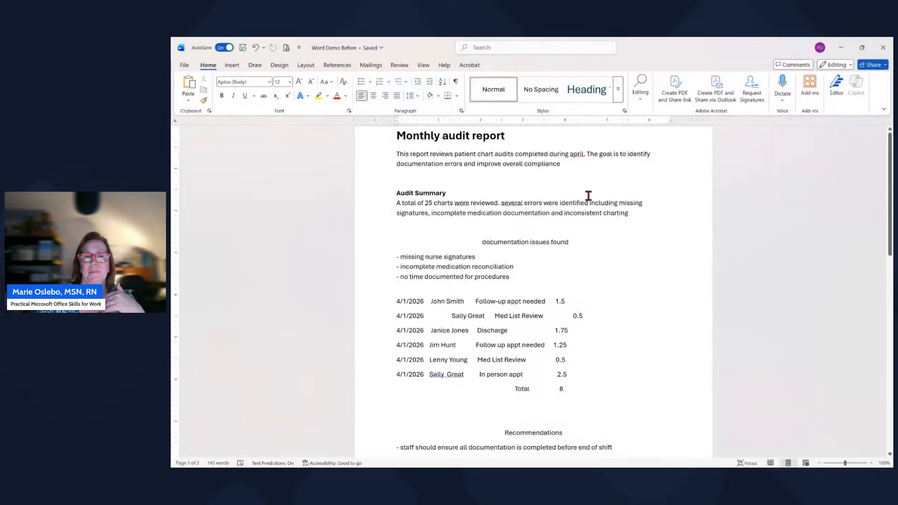
left_click(456, 83)
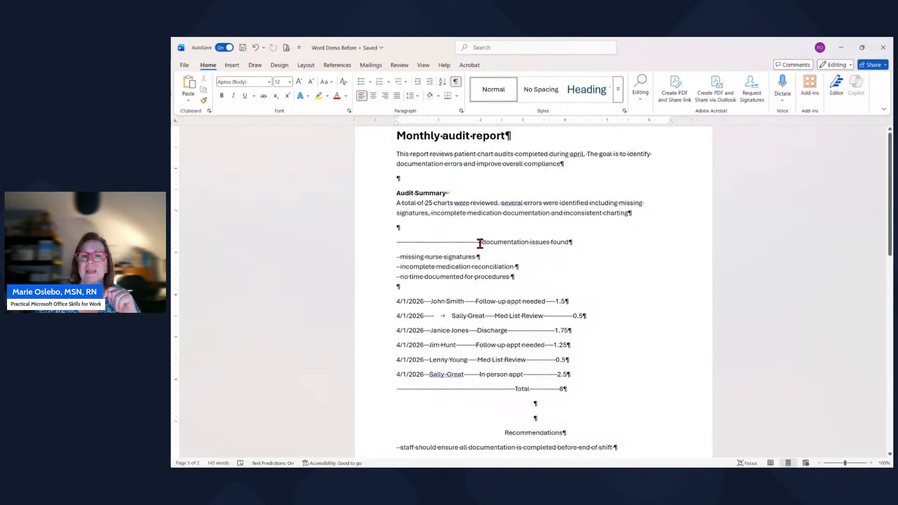
Step: Delete the spaces in front of the "documentation issues found" heading and centre the line with paragraph alignment
left_click_drag(480, 243, 394, 243)
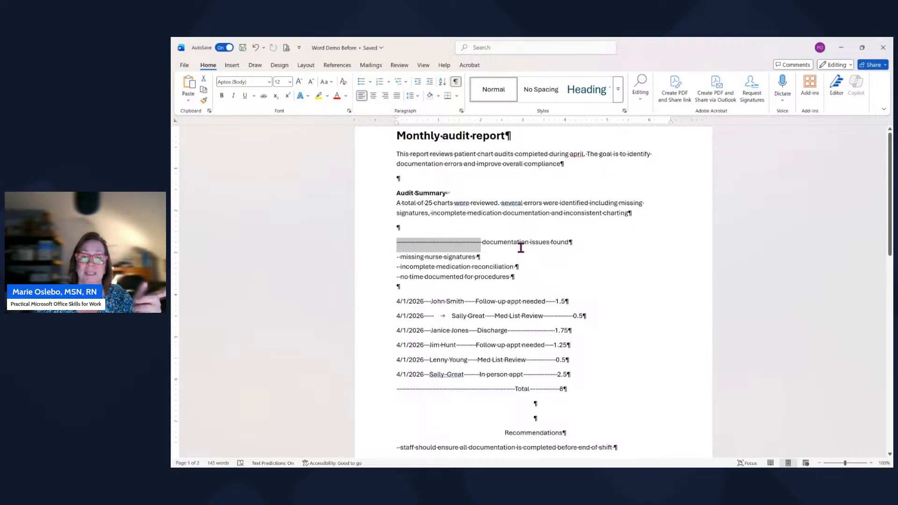
left_click(465, 242)
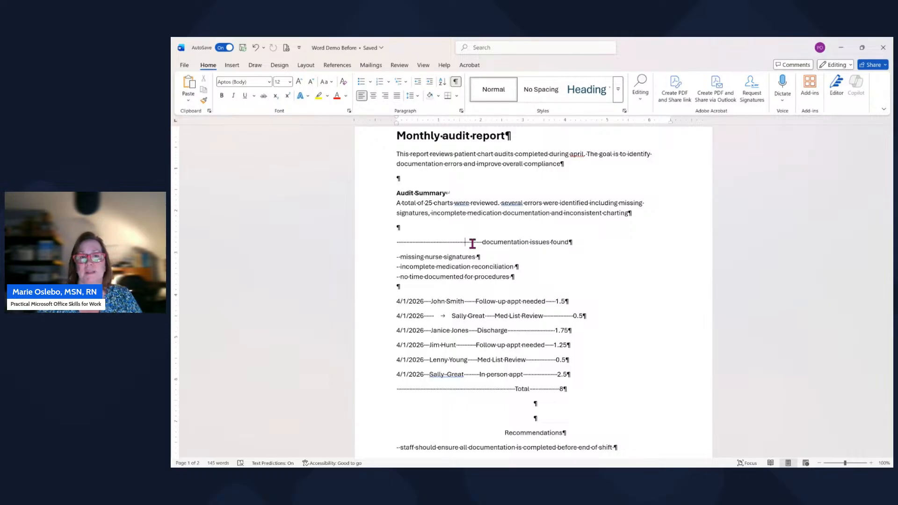
left_click_drag(483, 242, 397, 241)
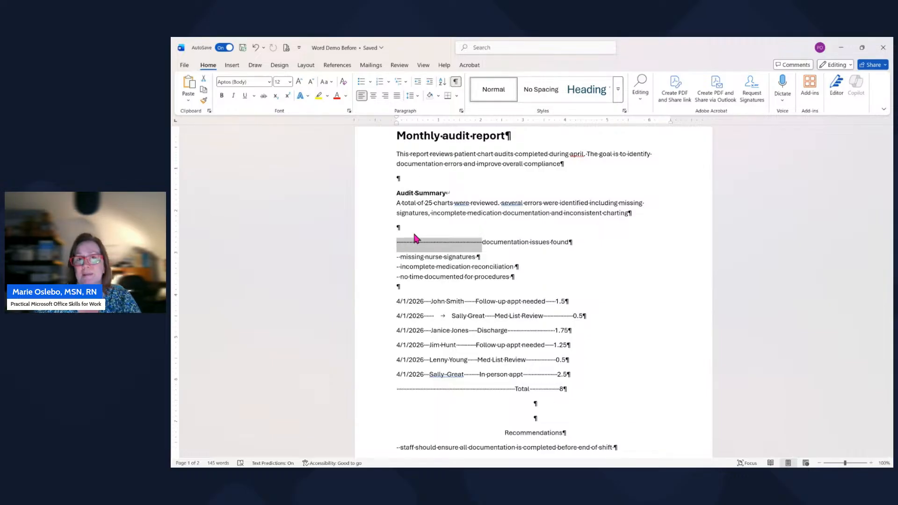
key("Delete")
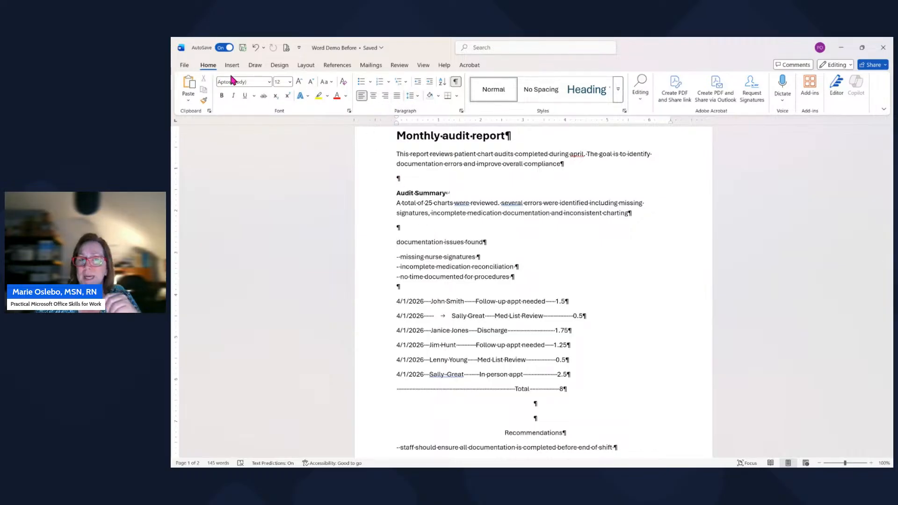
left_click(372, 97)
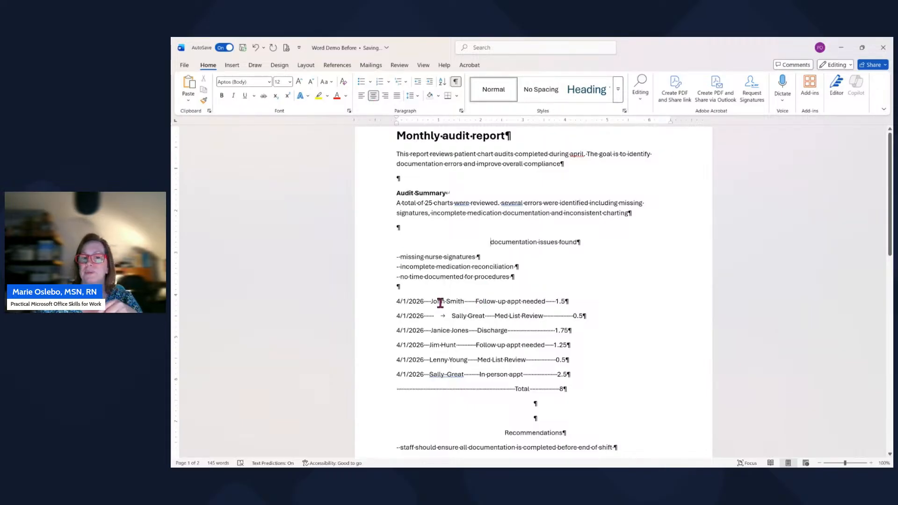
scroll(440, 303, "down", 3)
left_click(398, 202)
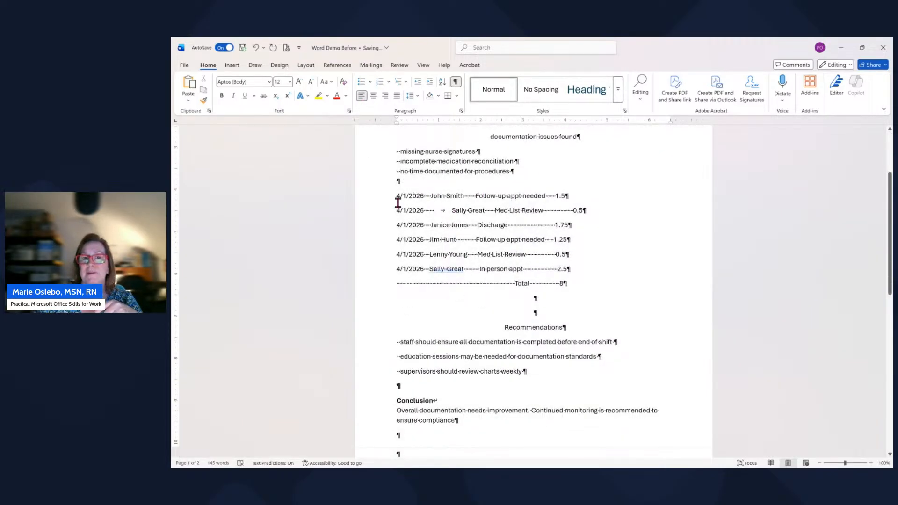
left_click_drag(395, 197, 576, 210)
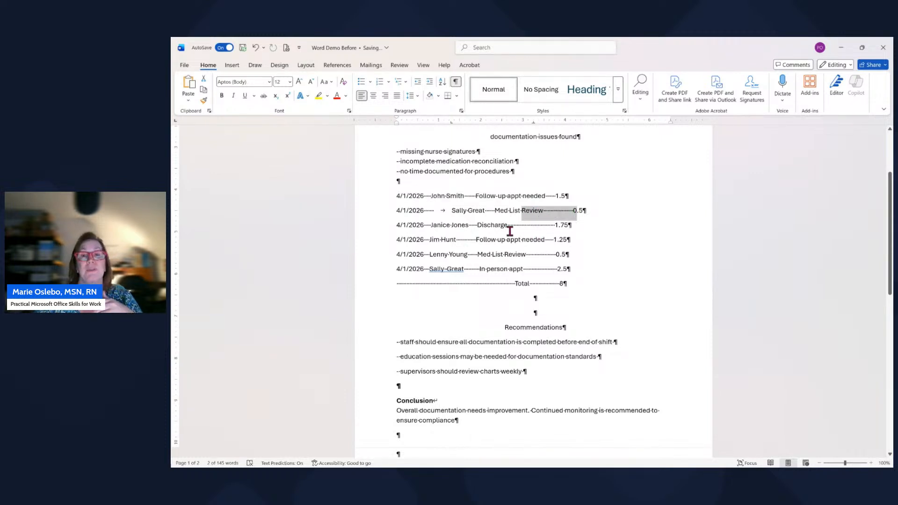
left_click(556, 211)
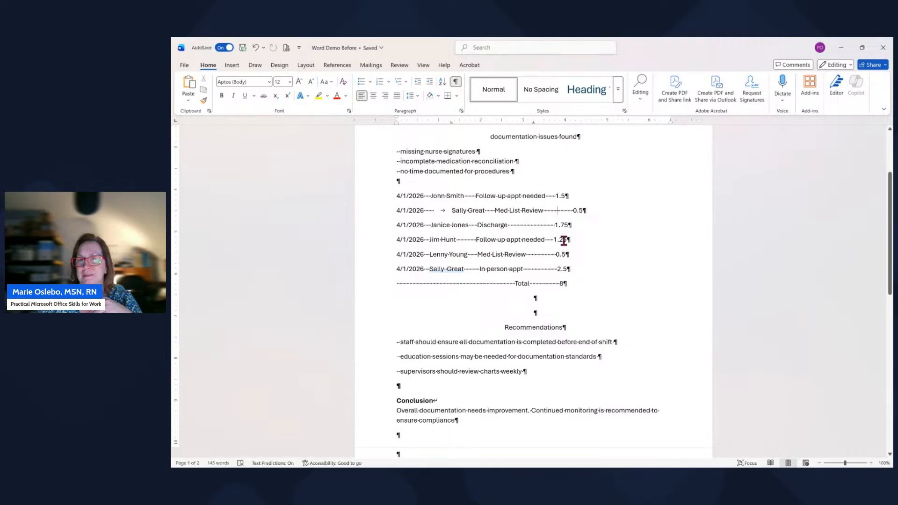
left_click(561, 213)
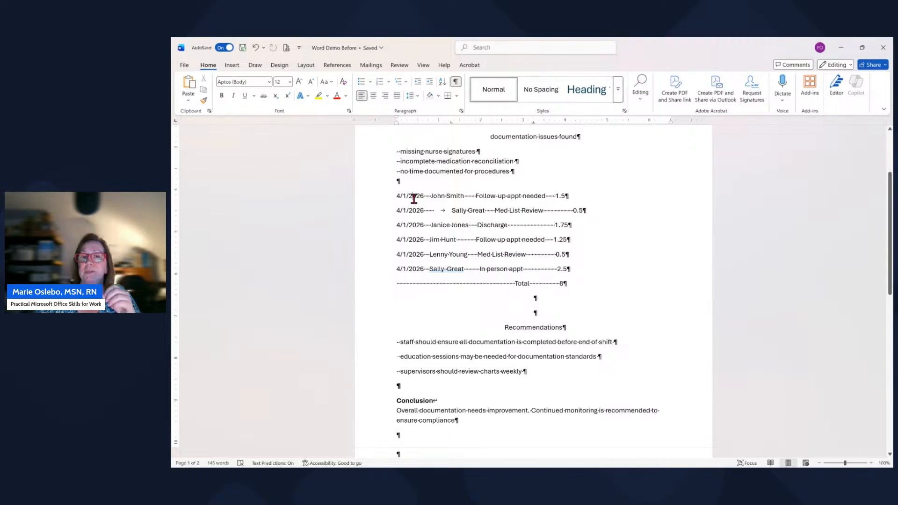
left_click_drag(410, 197, 486, 272)
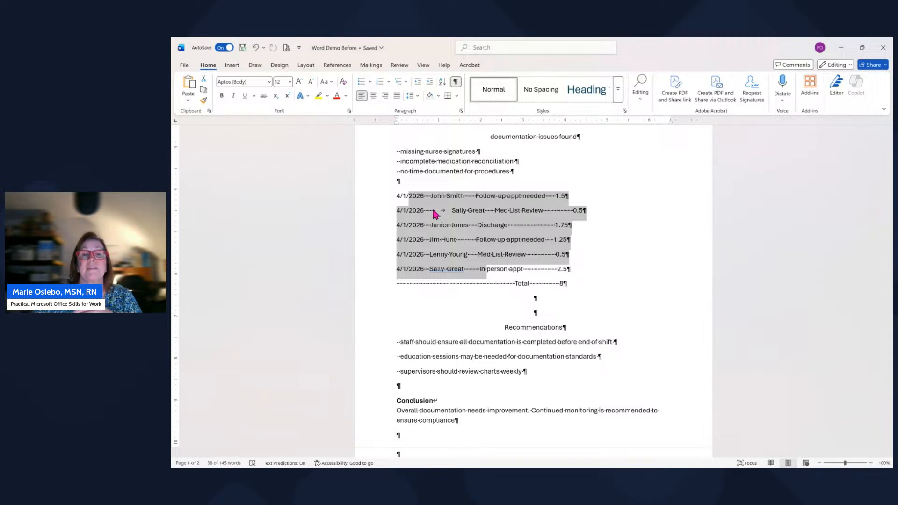
left_click(445, 199)
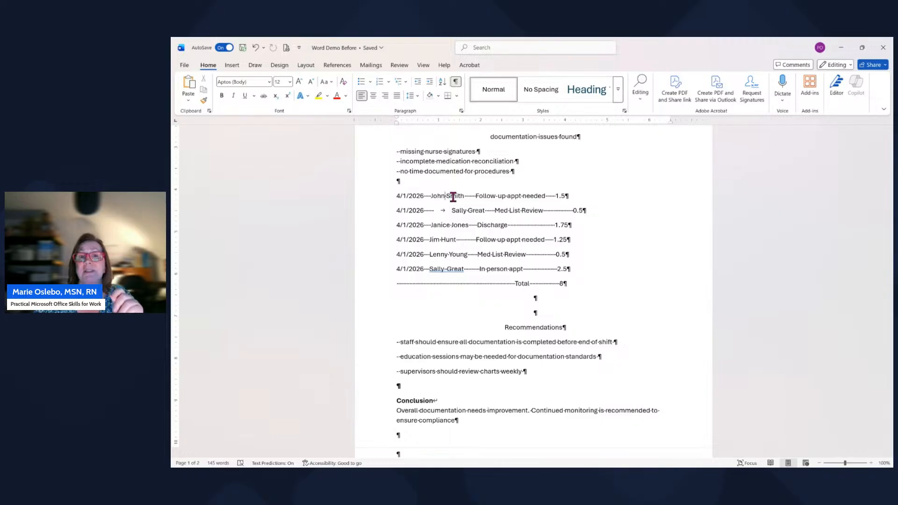
Step: Set tab stops at about 1, 2.4 and 4.75 inches for the six dated entry rows
left_click_drag(453, 197, 459, 273)
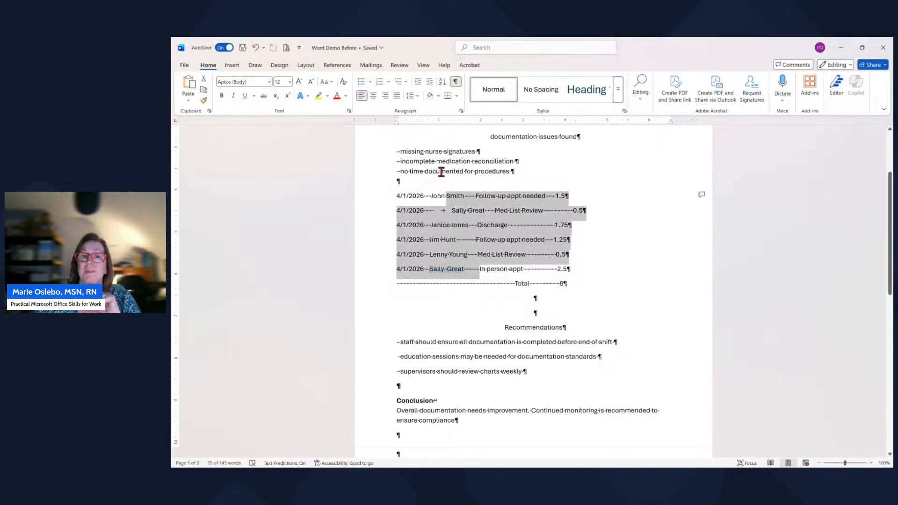
left_click(438, 121)
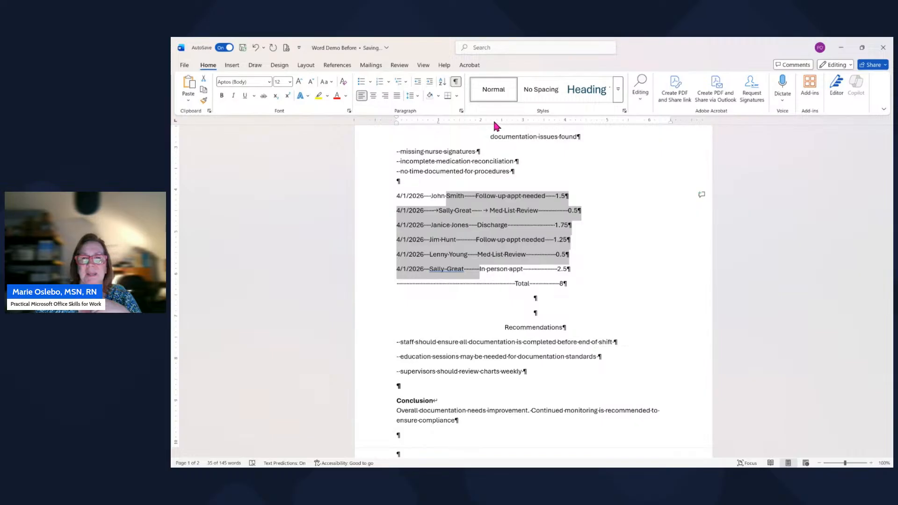
left_click_drag(493, 123, 497, 124)
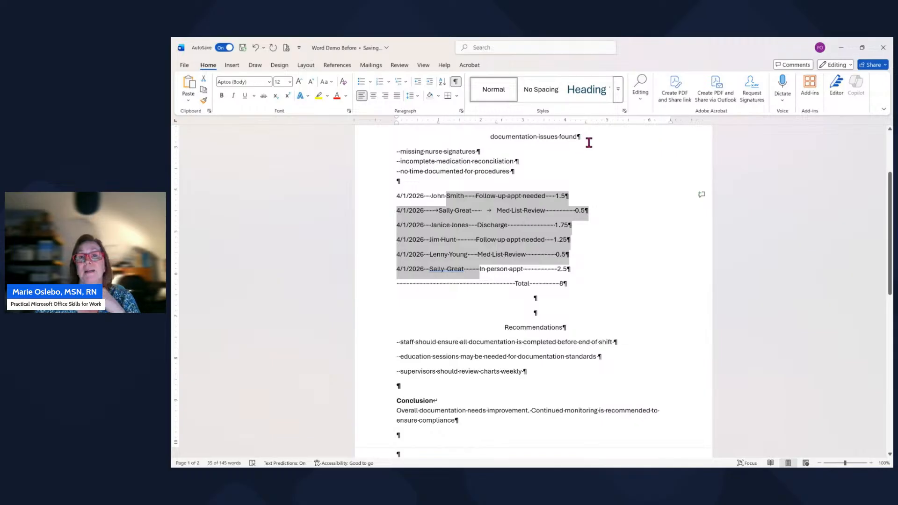
left_click(570, 216)
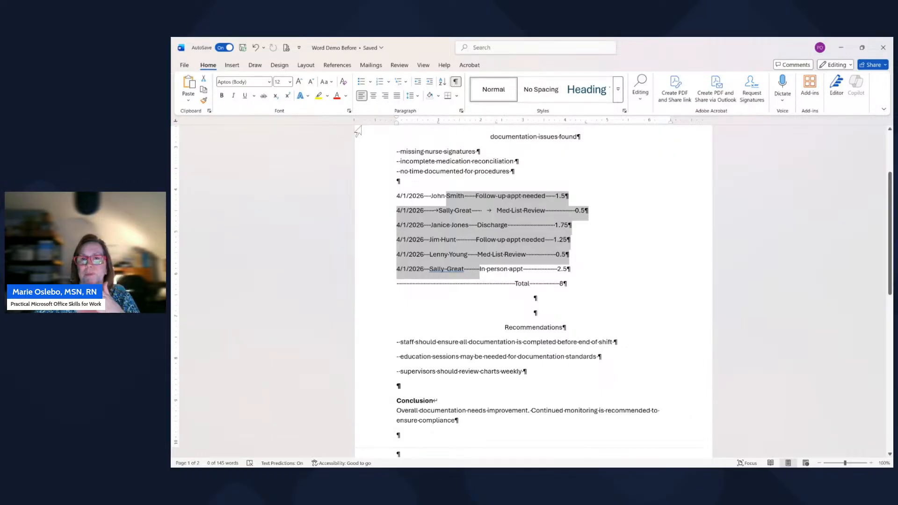
left_click(607, 122)
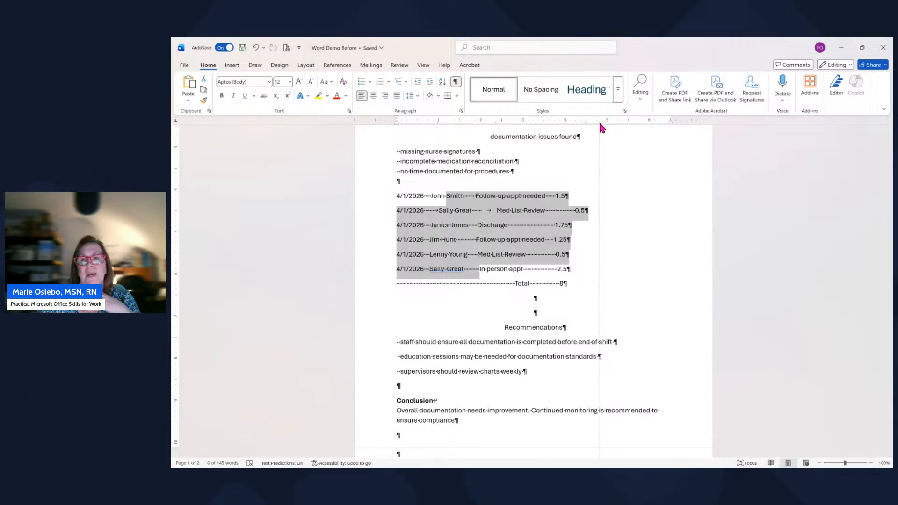
left_click_drag(600, 124, 598, 140)
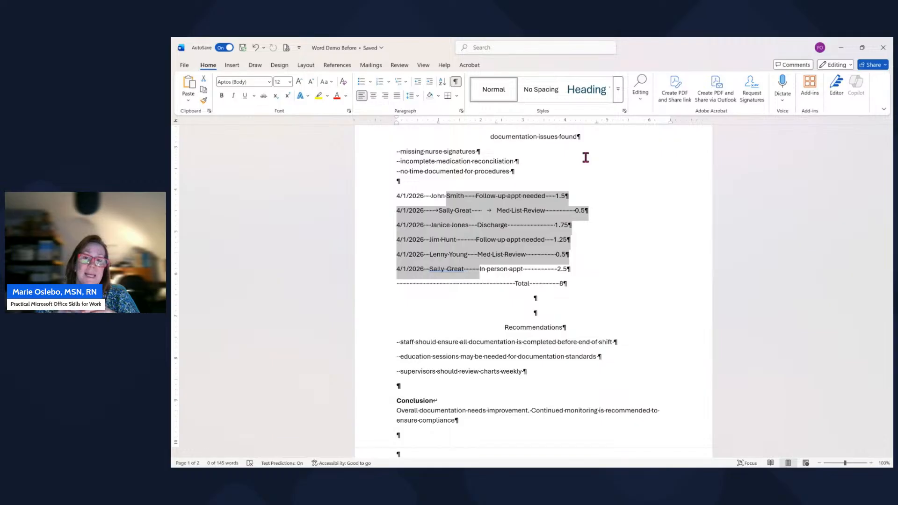
Step: Replace the spaces between the date, name, description and hours in the first entry row with single tabs
left_click(432, 196)
key("BackSpace")
key("BackSpace")
key("BackSpace")
key("BackSpace")
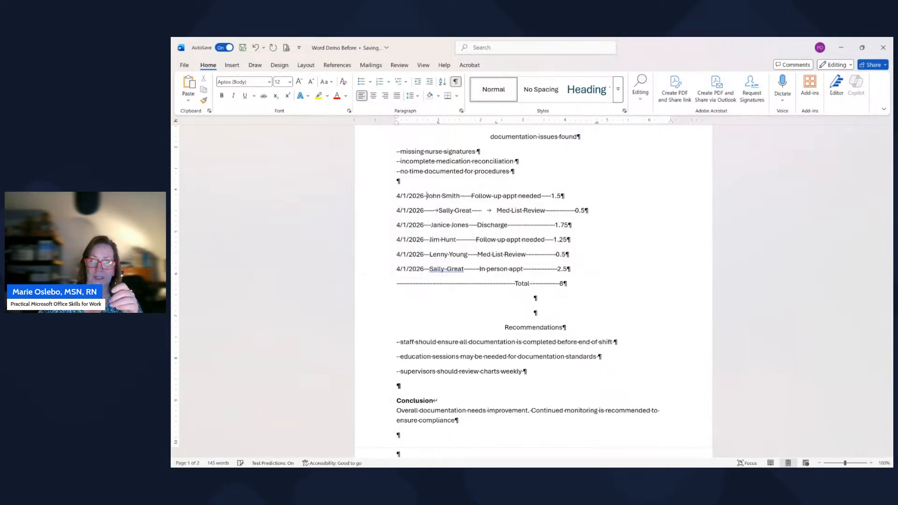
key("BackSpace")
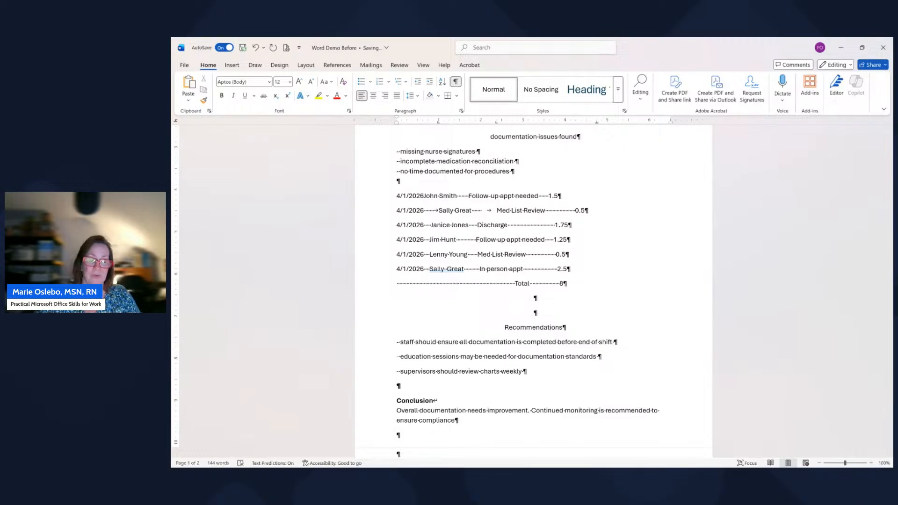
key("Tab")
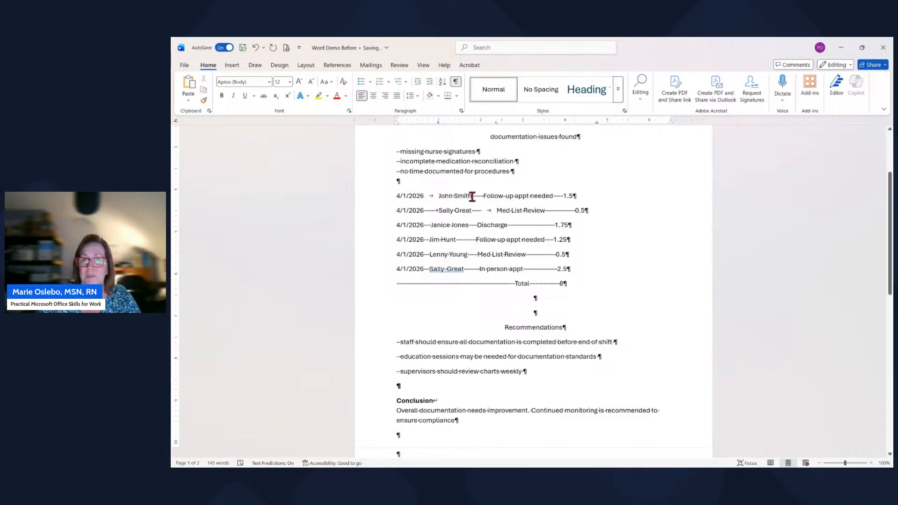
left_click_drag(472, 196, 483, 196)
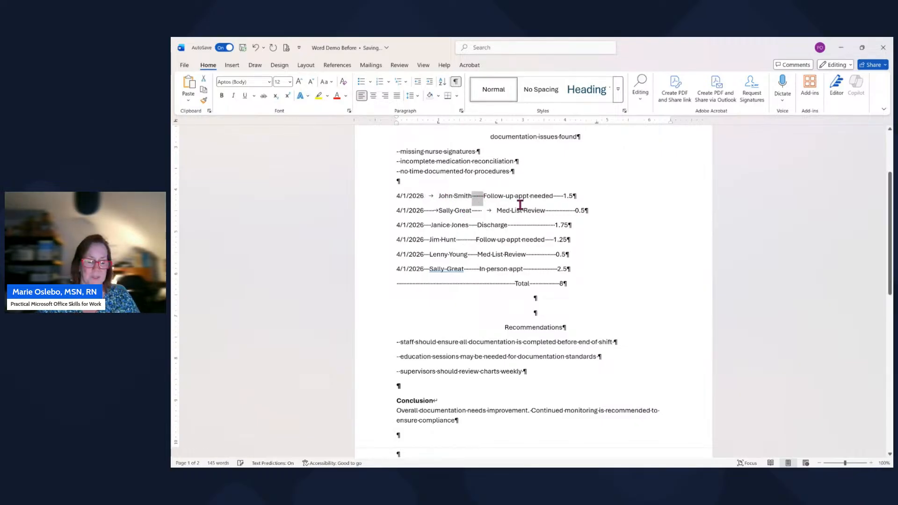
key("Tab")
left_click_drag(567, 196, 578, 198)
key("Tab")
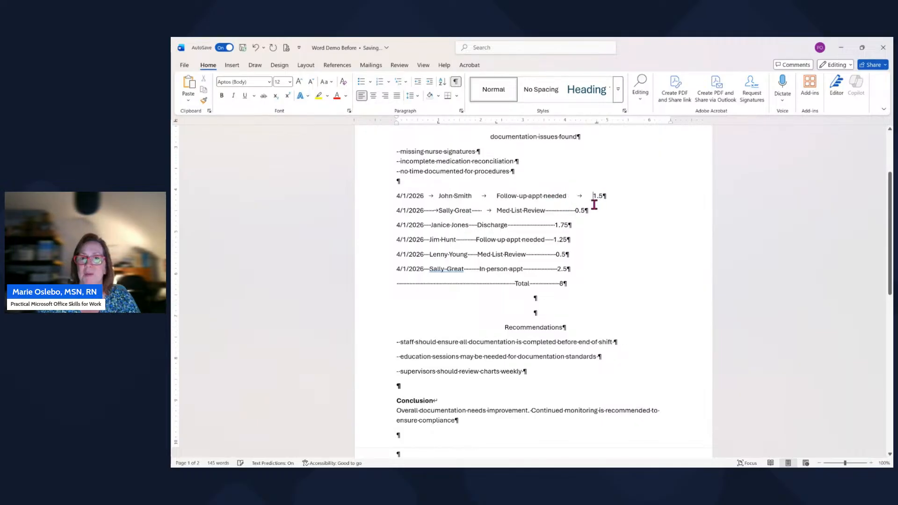
Step: Remove the extra spaces from the second entry row and insert a tab before its 0.5 hours value
left_click_drag(426, 212, 432, 213)
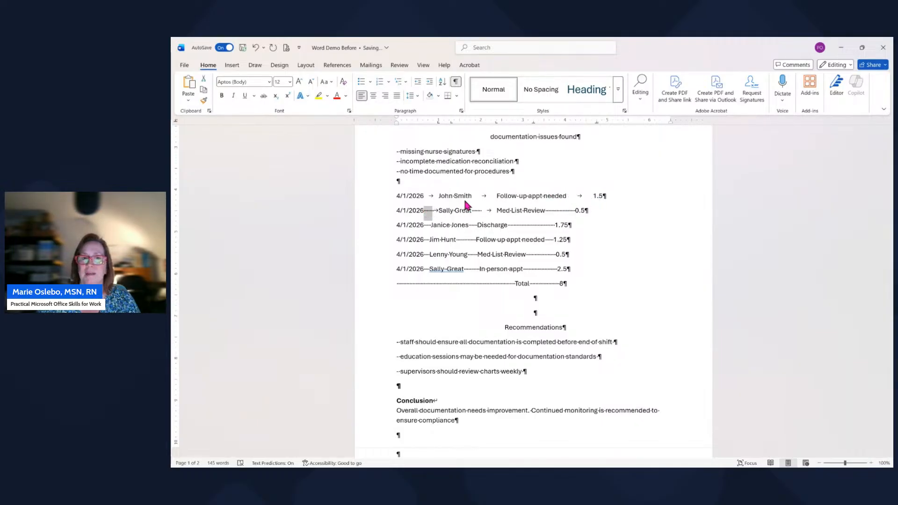
key("Delete")
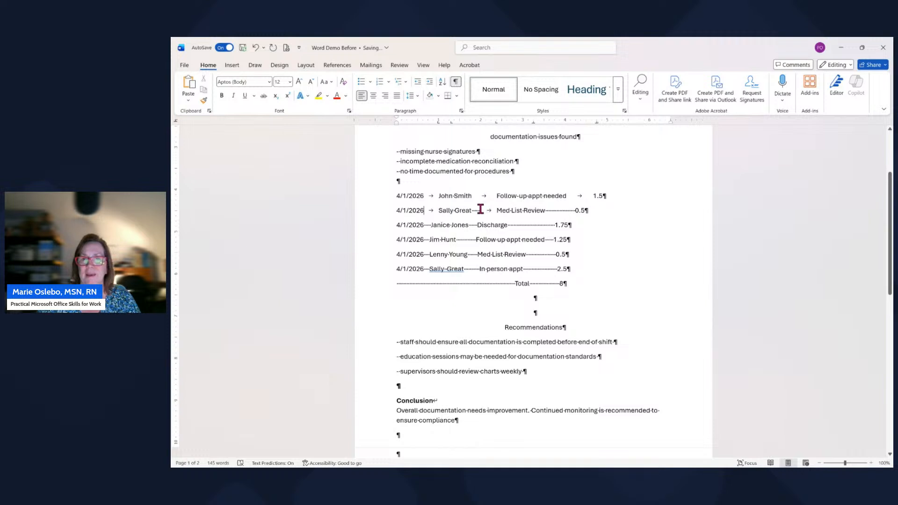
double_click(481, 210)
key("Delete")
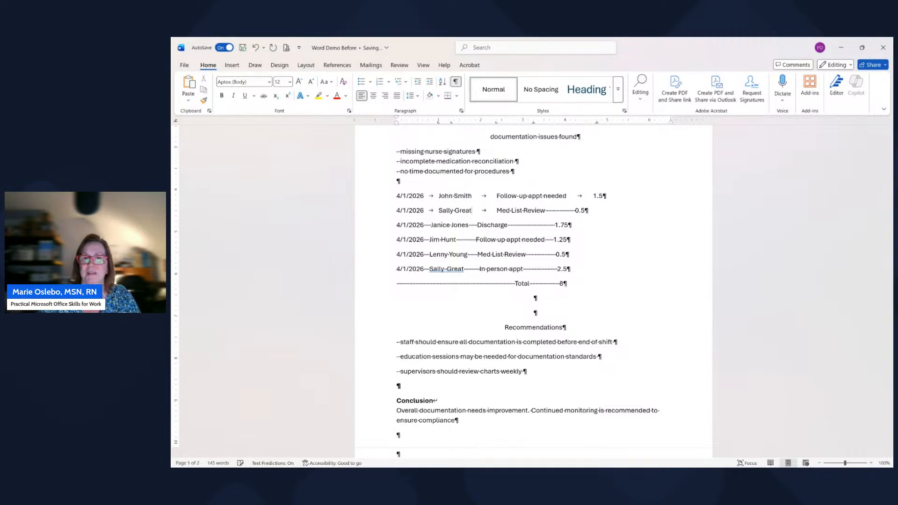
left_click_drag(574, 211, 553, 212)
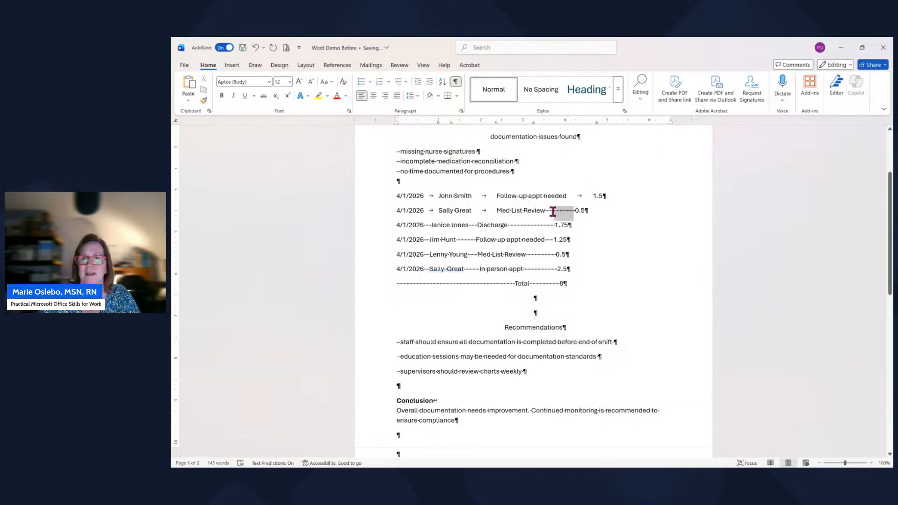
key("Delete")
key("Tab")
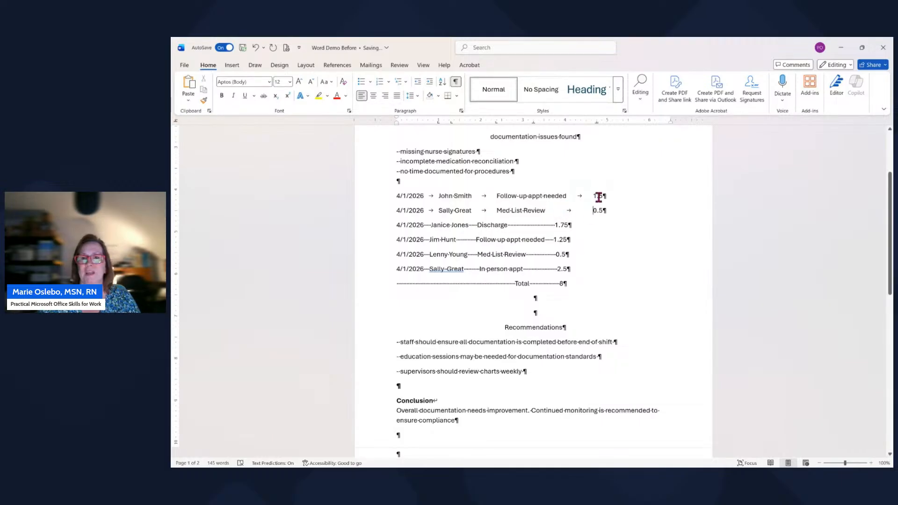
Step: Replace the spaces between all fields of the third entry row, the Discharge one, with single tabs
left_click_drag(555, 225, 469, 226)
key("Tab")
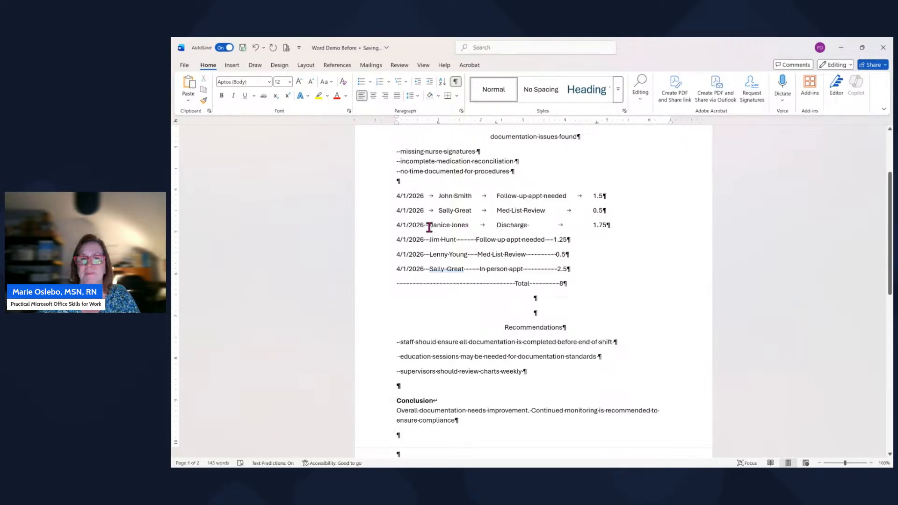
left_click_drag(430, 226, 492, 271)
key("Delete")
key("Tab")
Step: Replace the spaces between the date and the name in the last three dated entry rows with single tabs
key("Delete")
key("Tab")
key("Tab")
key("Tab")
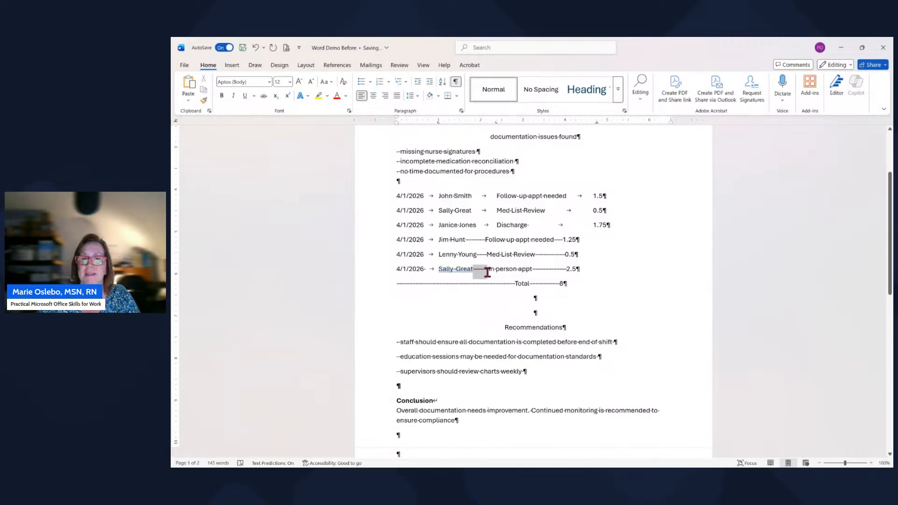
Step: Replace the spaces between the name and the description in the last three entry rows with single tabs
key("Tab")
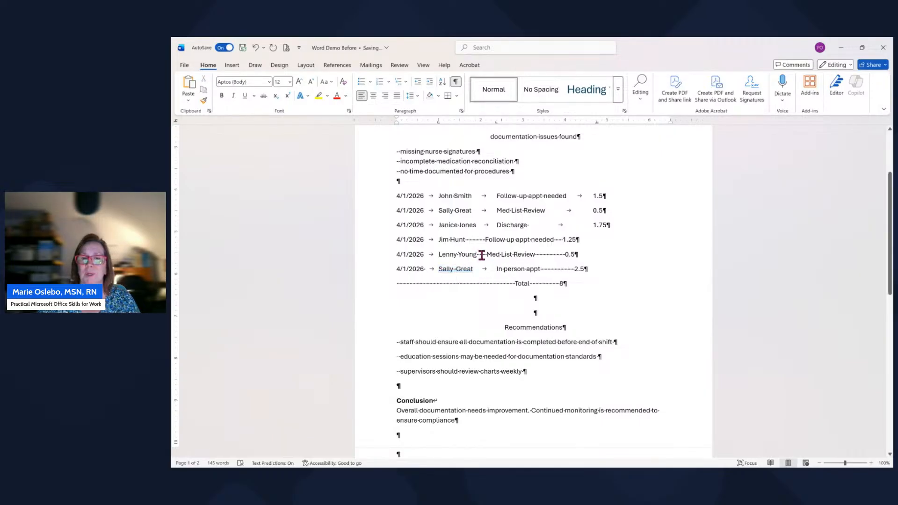
double_click(481, 254)
left_click(484, 255)
mouse_move(488, 254)
left_mouse_down()
mouse_move(477, 255)
mouse_move(479, 240)
mouse_move(491, 241)
left_mouse_up()
key("Tab")
key("Tab")
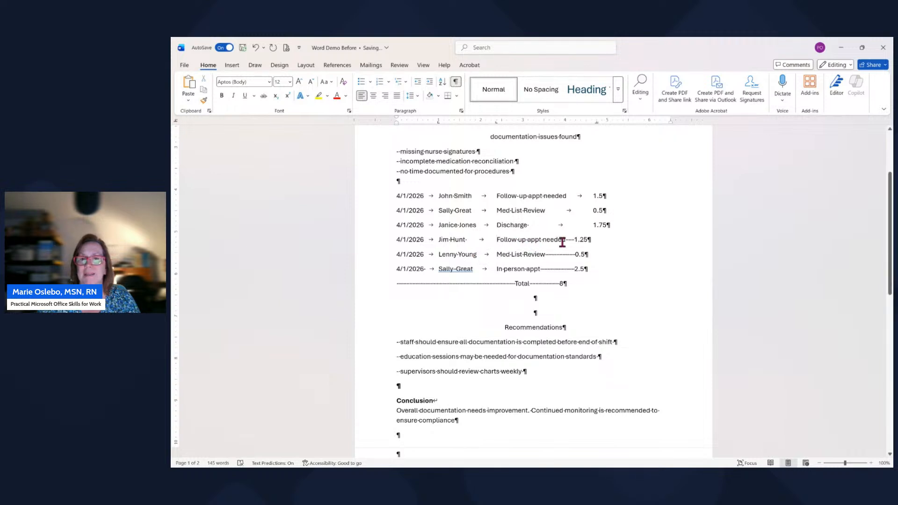
Step: Replace the spaces before the hours values in the last three entry rows with tabs and hide the formatting marks
left_click_drag(566, 240, 581, 269)
key("Tab")
key("Tab")
key("Tab")
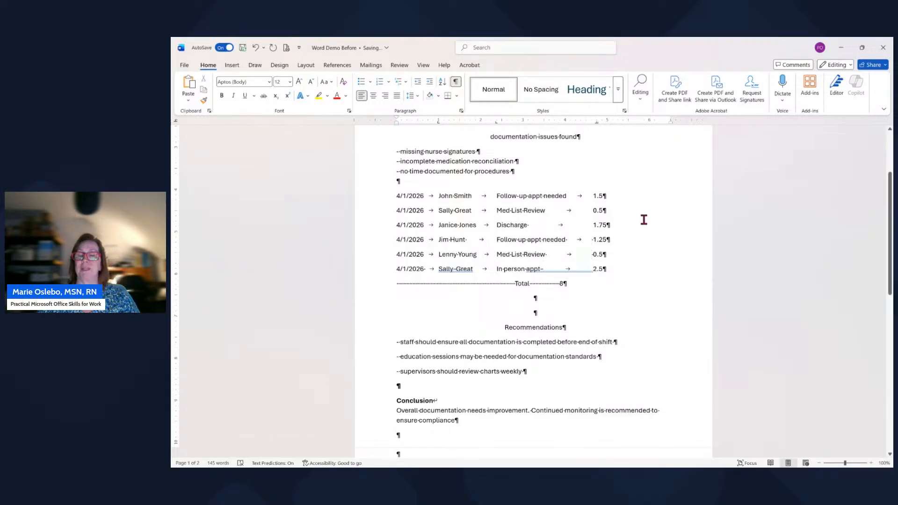
left_click(455, 83)
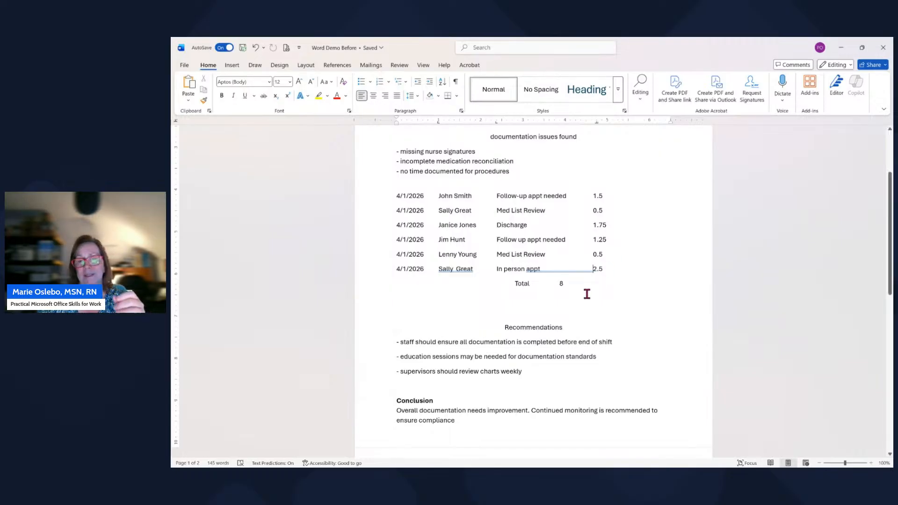
Step: Apply the Heading 2 style to the Recommendations and Conclusion headings
left_click(524, 326)
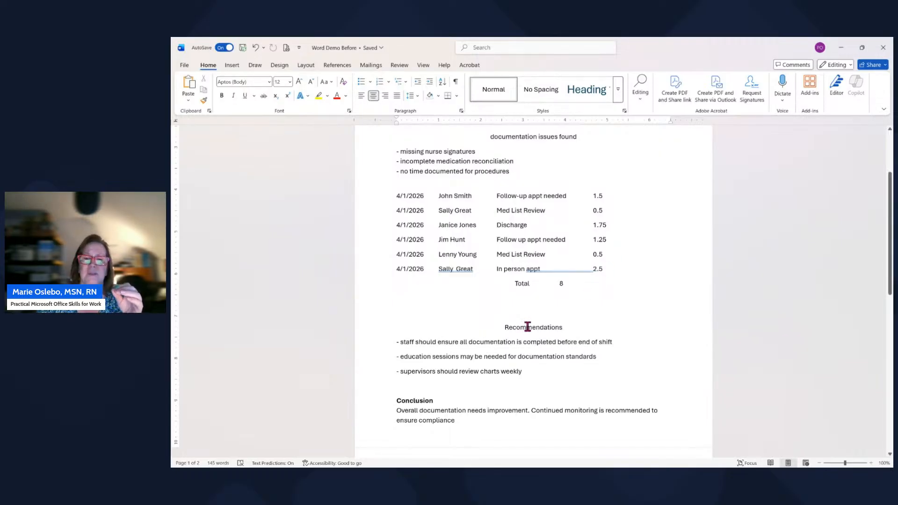
left_click(455, 81)
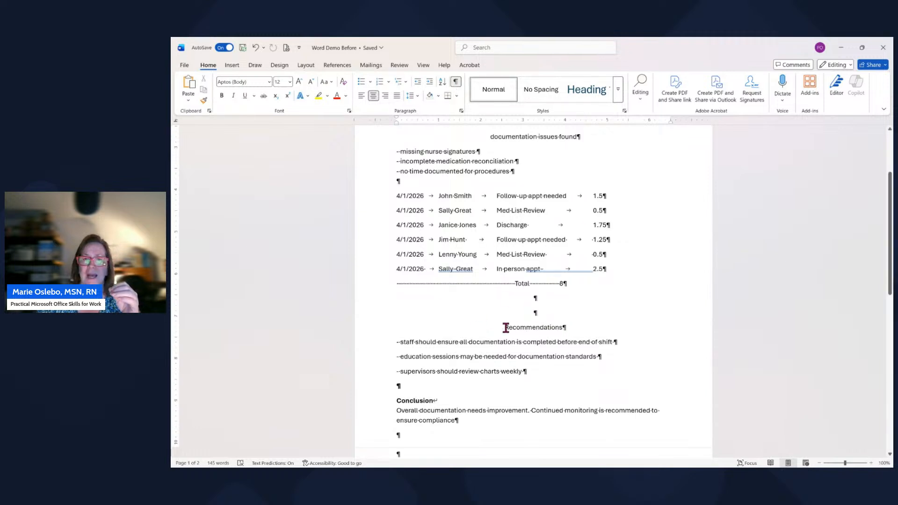
left_click(455, 82)
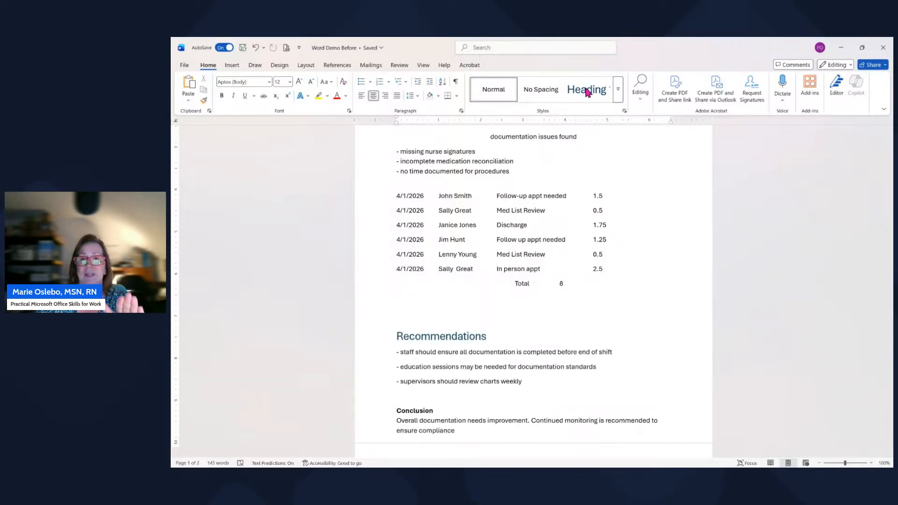
left_click(610, 89)
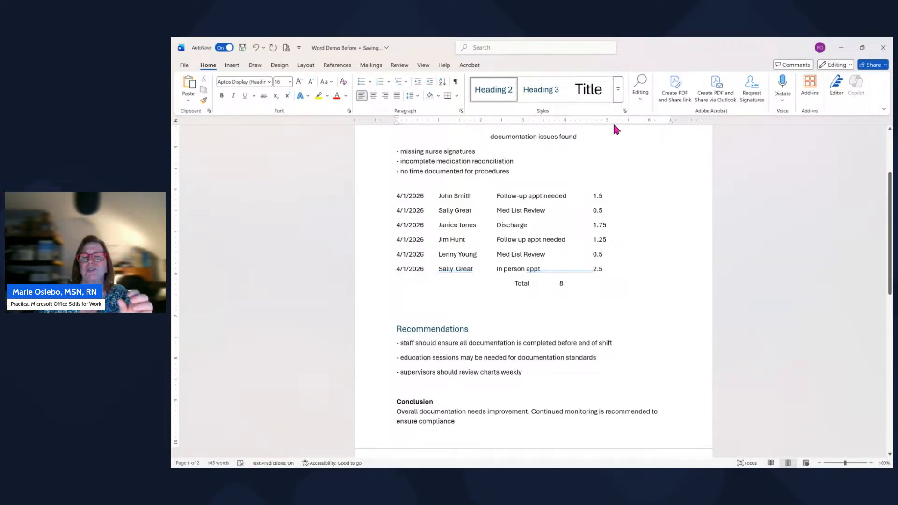
left_click(445, 400)
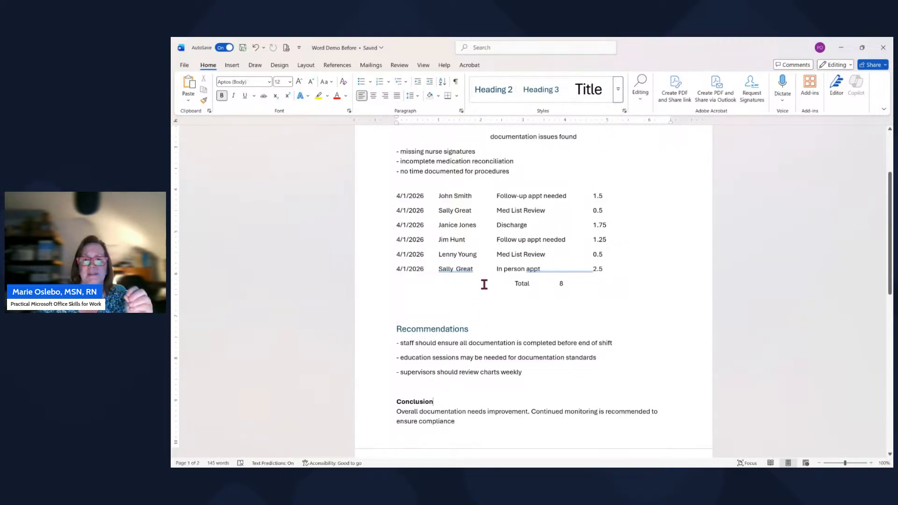
left_click(491, 90)
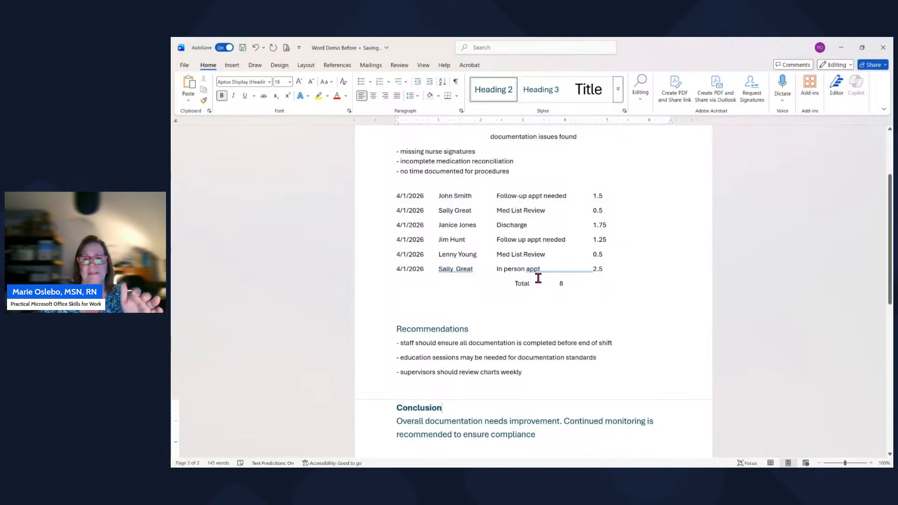
Step: Show the formatting marks and replace the manual line break after the Conclusion heading with a paragraph break
scroll(538, 280, "down", 2)
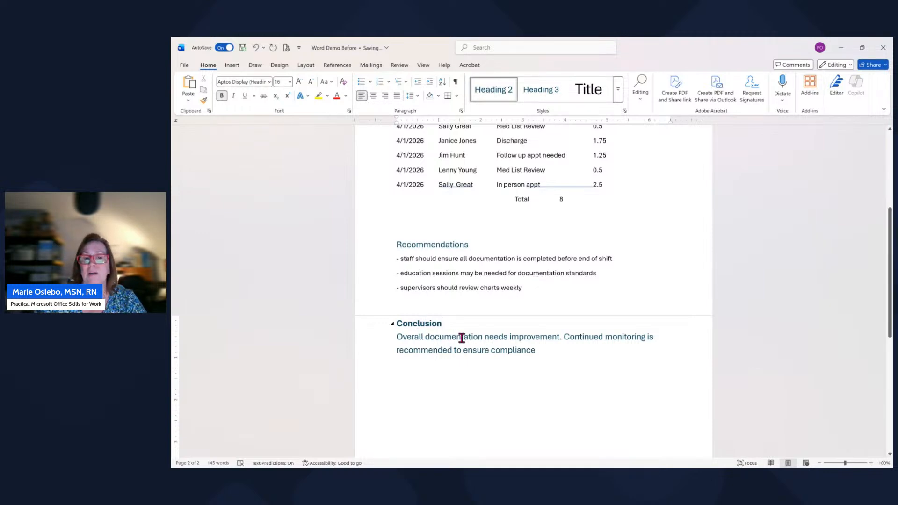
left_click_drag(467, 340, 472, 357)
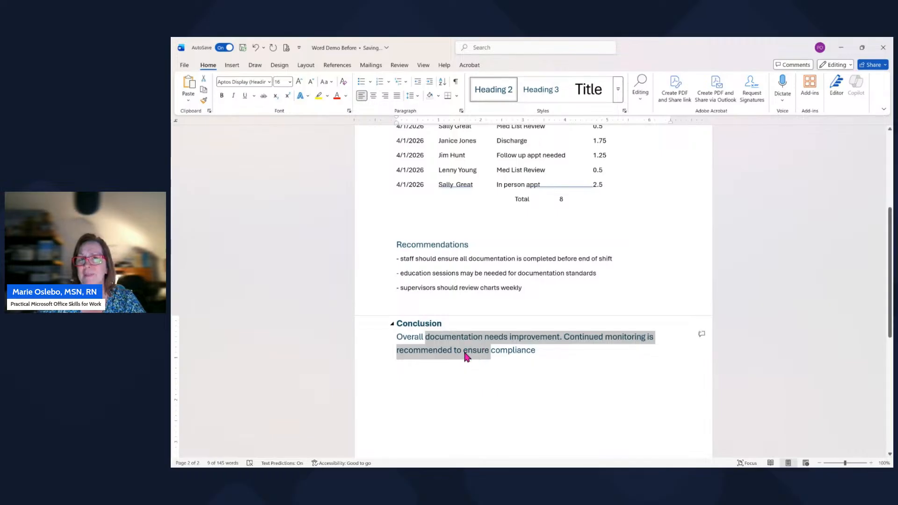
left_click(456, 83)
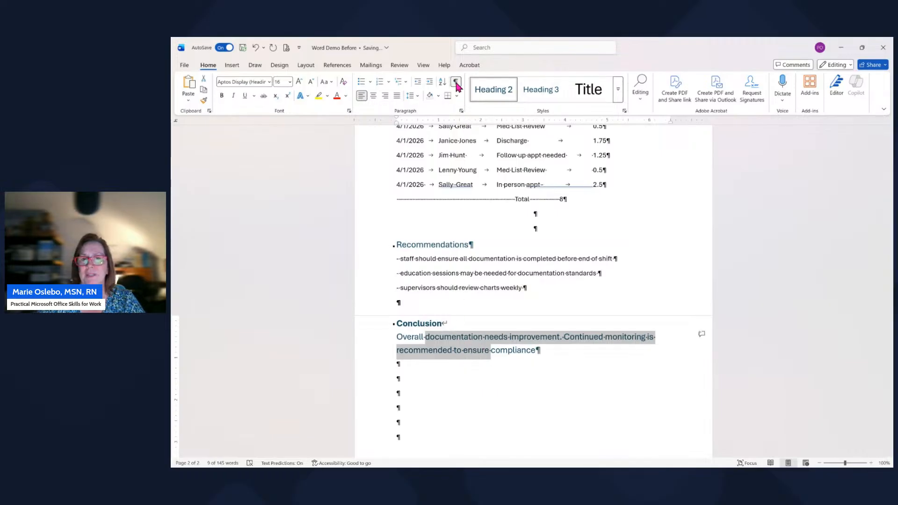
left_click(463, 327)
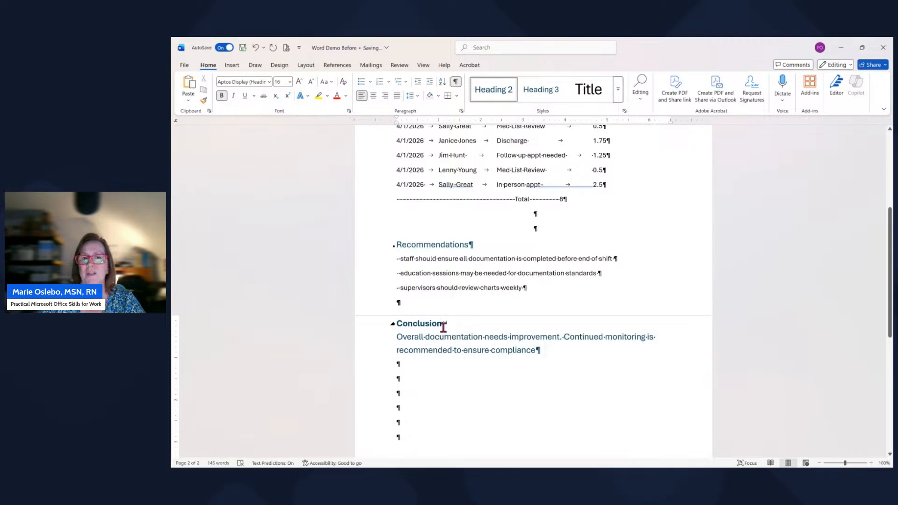
left_click_drag(443, 323, 447, 323)
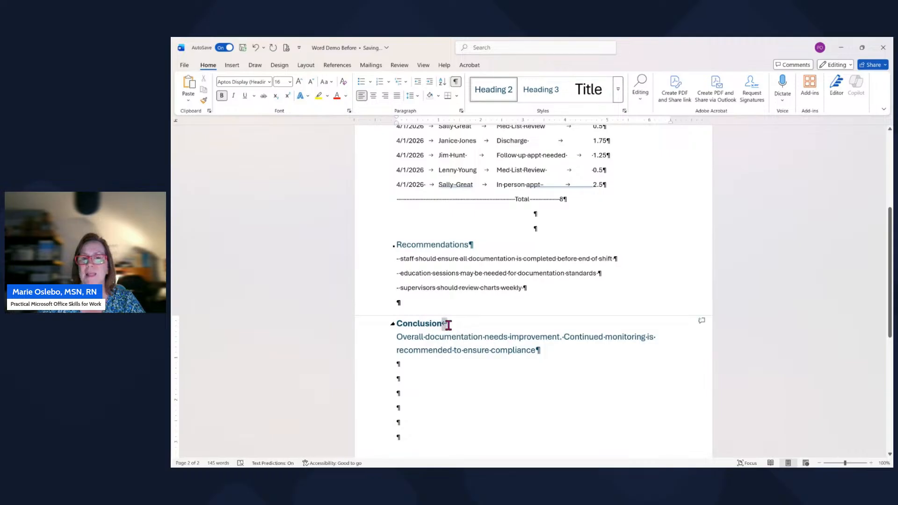
left_click(472, 332)
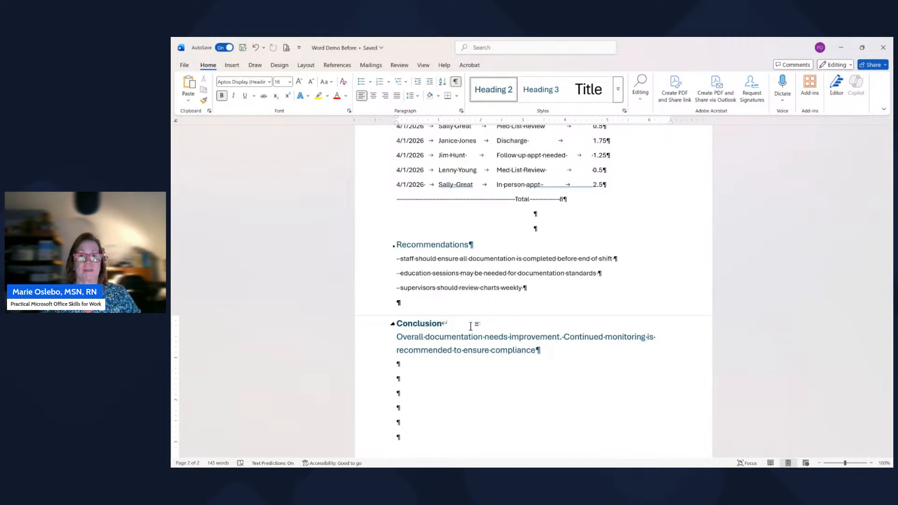
key("Delete")
key("Return")
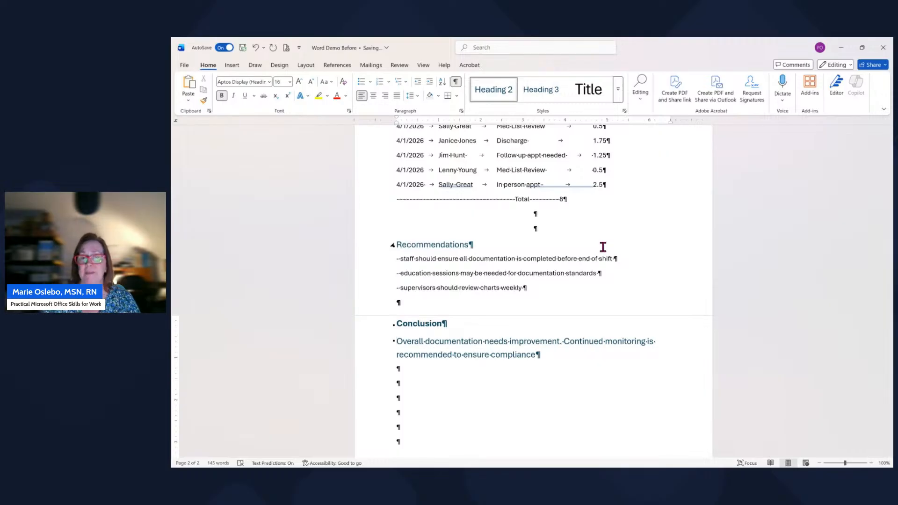
Step: Apply the Normal style to the paragraph under Conclusion, hide the formatting marks and review the report
left_click(617, 91)
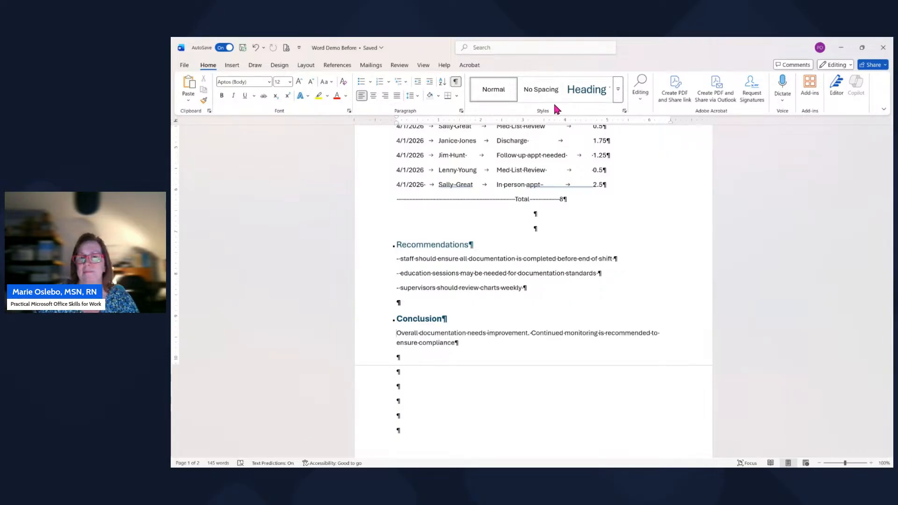
left_click(456, 83)
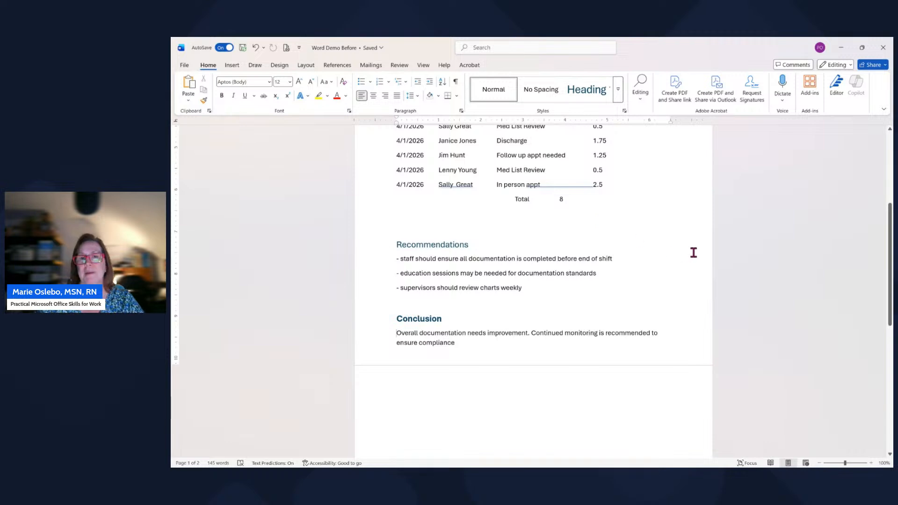
scroll(693, 252, "up", 5)
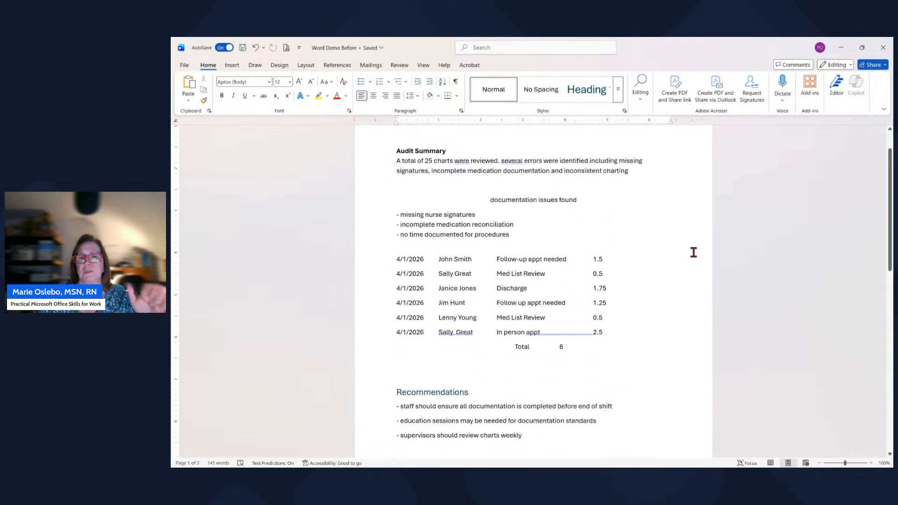
scroll(693, 252, "down", 1)
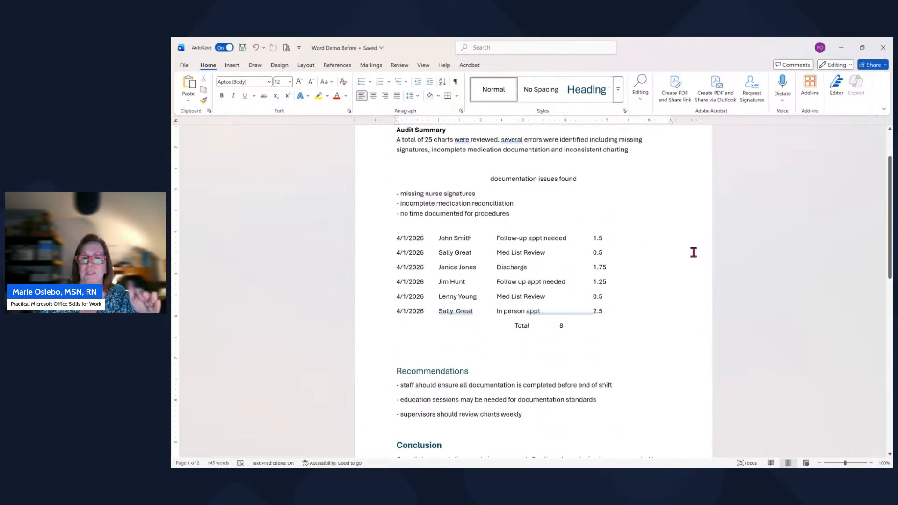
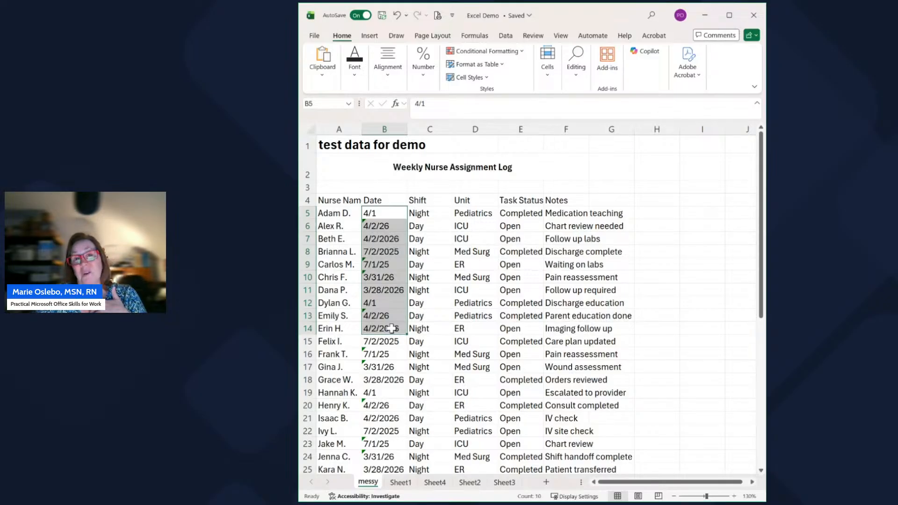
Step: Switch to the Excel Demo workbook's messy sheet, clear the date range selection and maximize the window
left_click(396, 243)
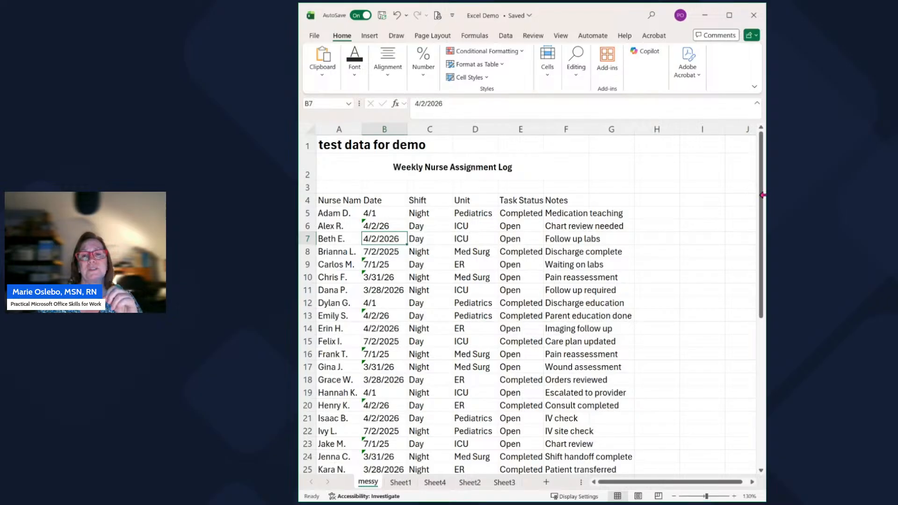
left_click_drag(765, 194, 843, 193)
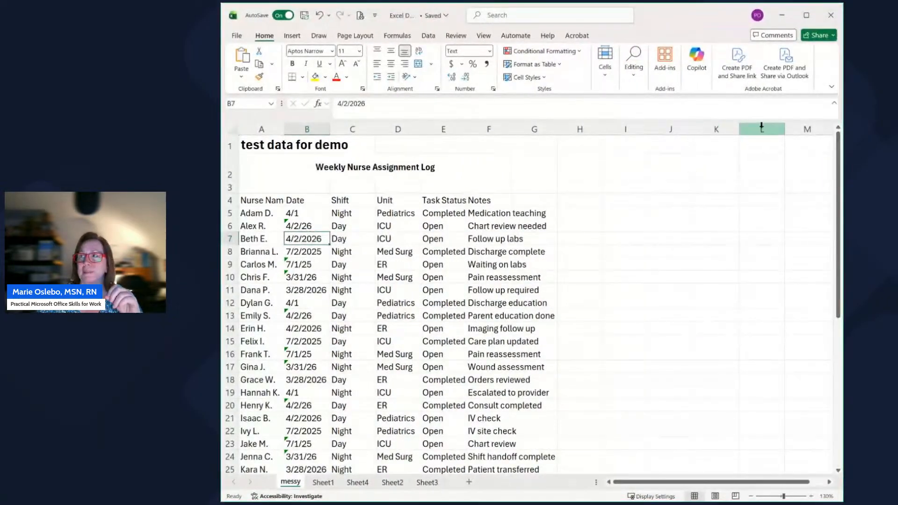
left_click(806, 15)
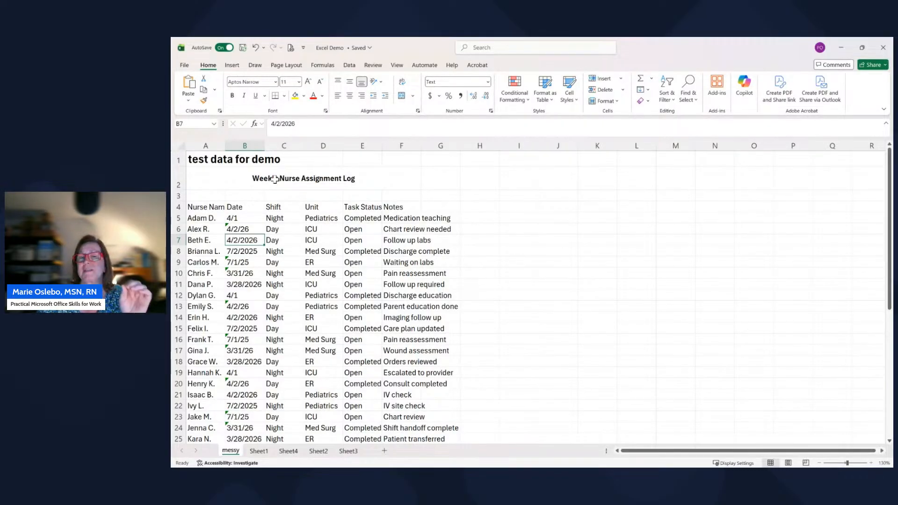
Step: Convert the nurse assignment data in A4:F44 into a table, using row 4 as its headers
left_click(213, 208)
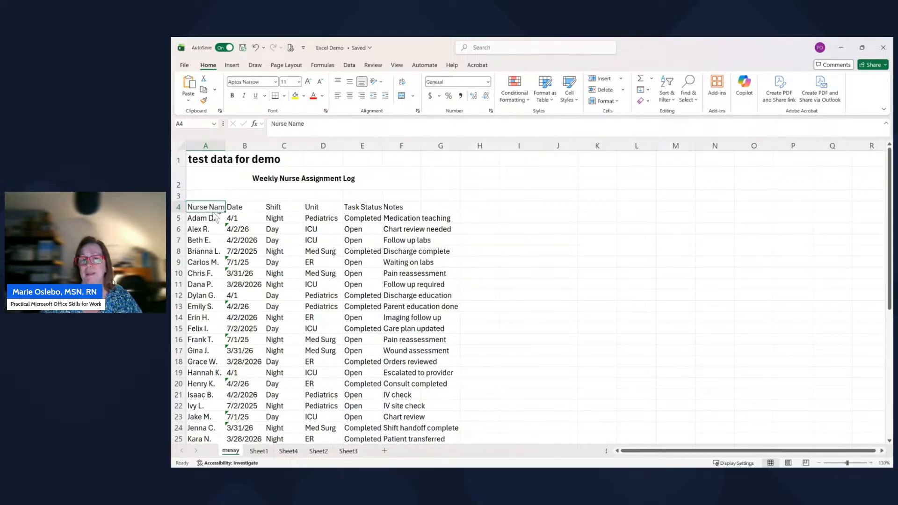
key("ctrl+shift+Right")
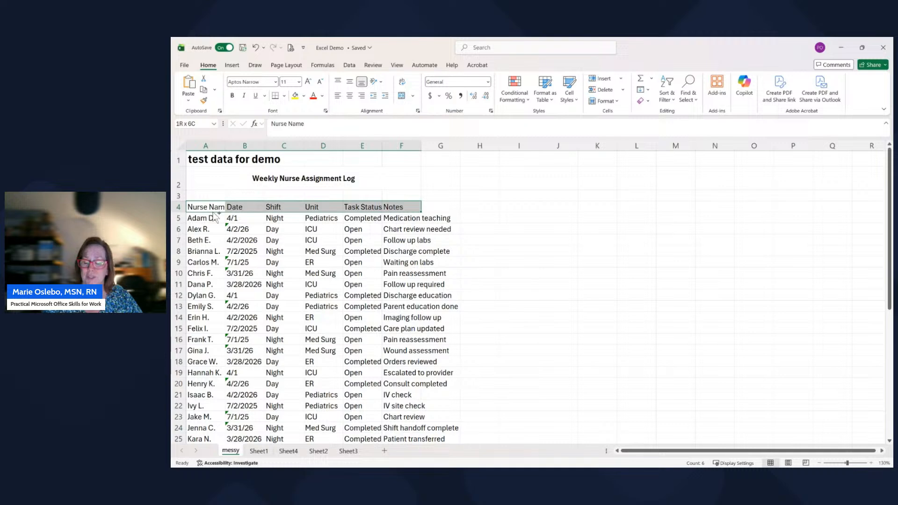
key("ctrl+shift+Down")
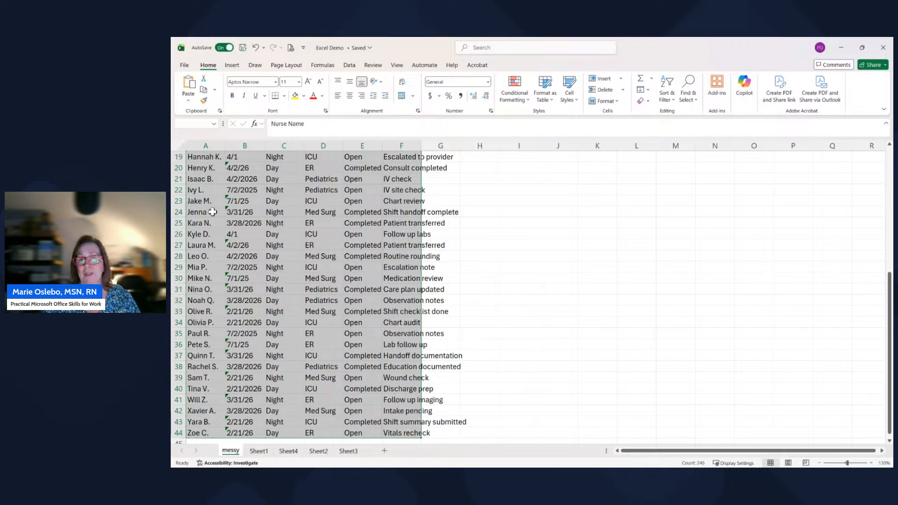
key("ctrl+t")
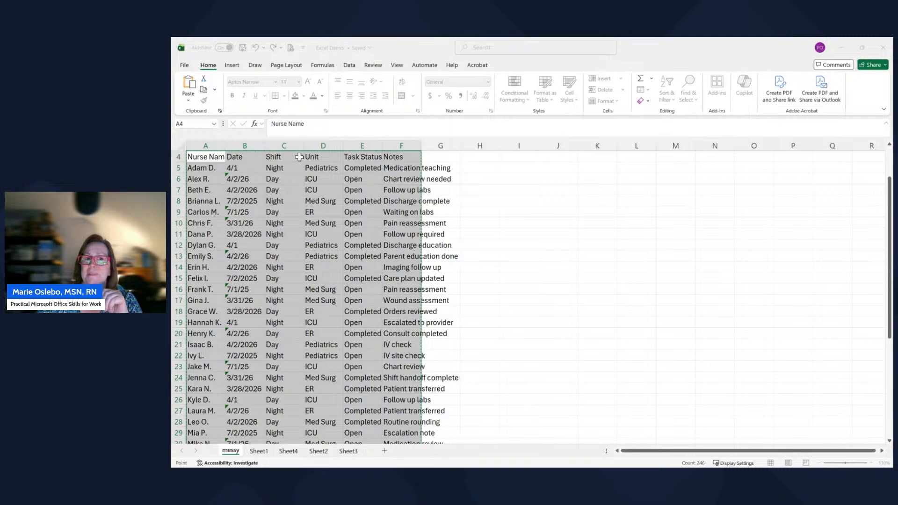
left_click(363, 231)
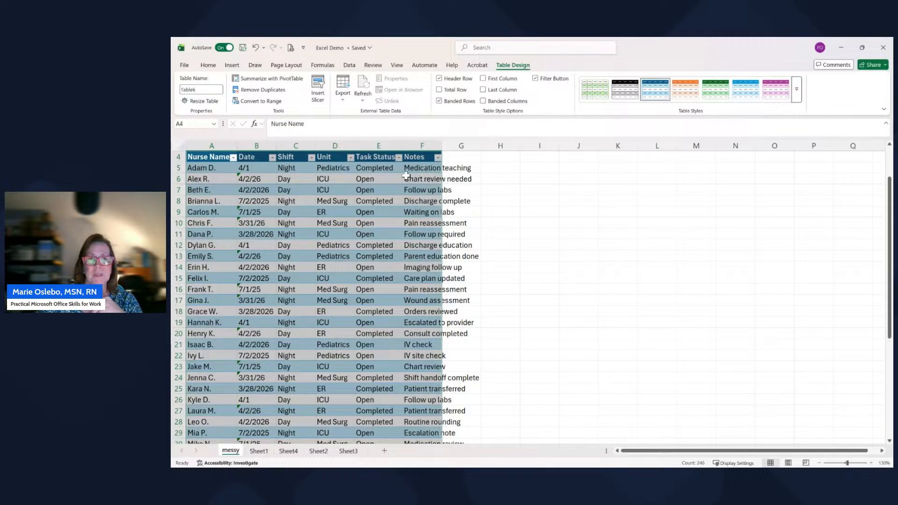
Step: Autofit the widths of the Notes, Task Status and Unit columns to their contents
double_click(442, 143)
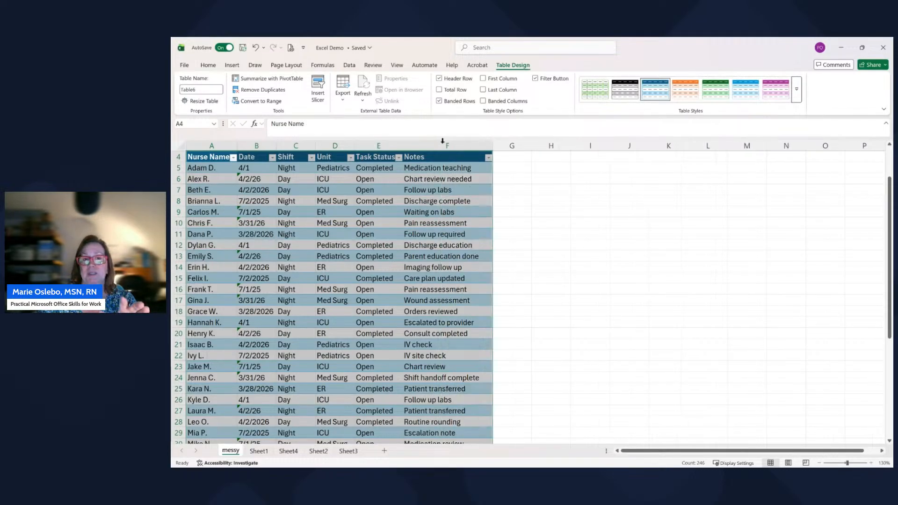
left_click(467, 141)
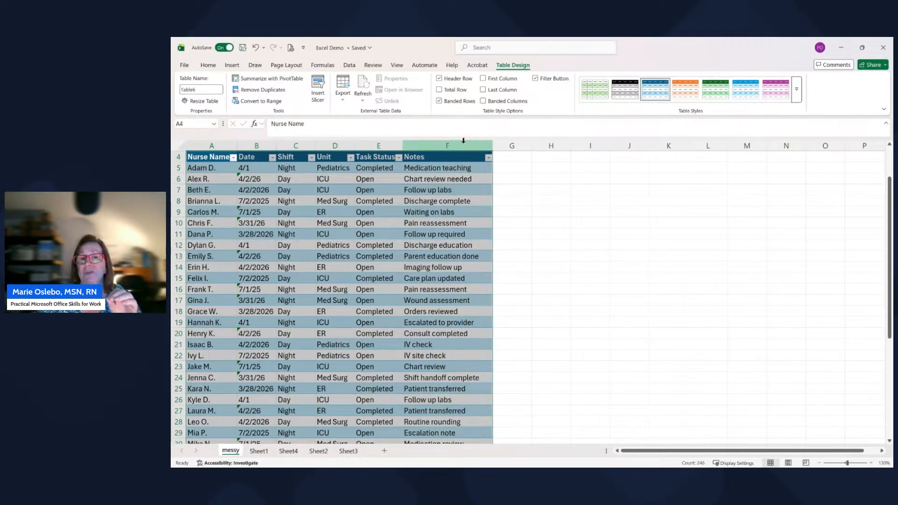
double_click(402, 144)
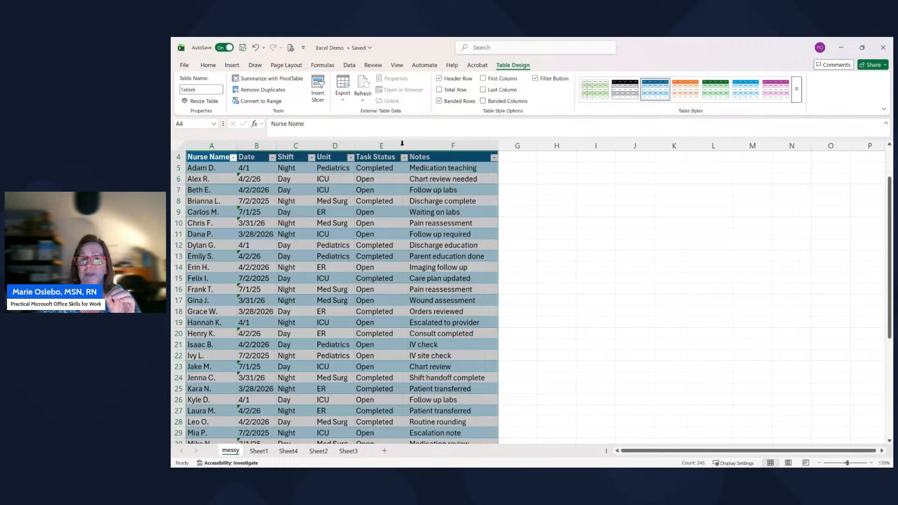
left_click(379, 145)
double_click(354, 146)
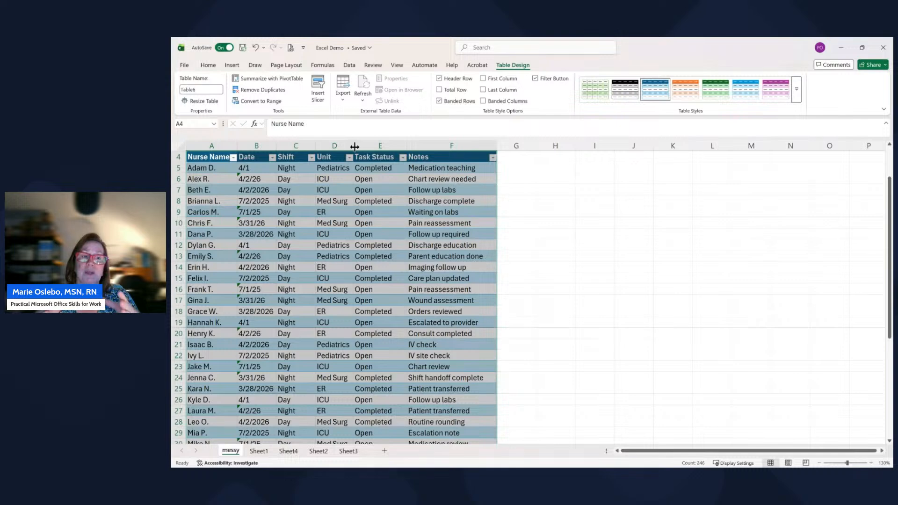
Step: Apply the Date number format to the table's whole Date column, including its header
left_click(260, 141)
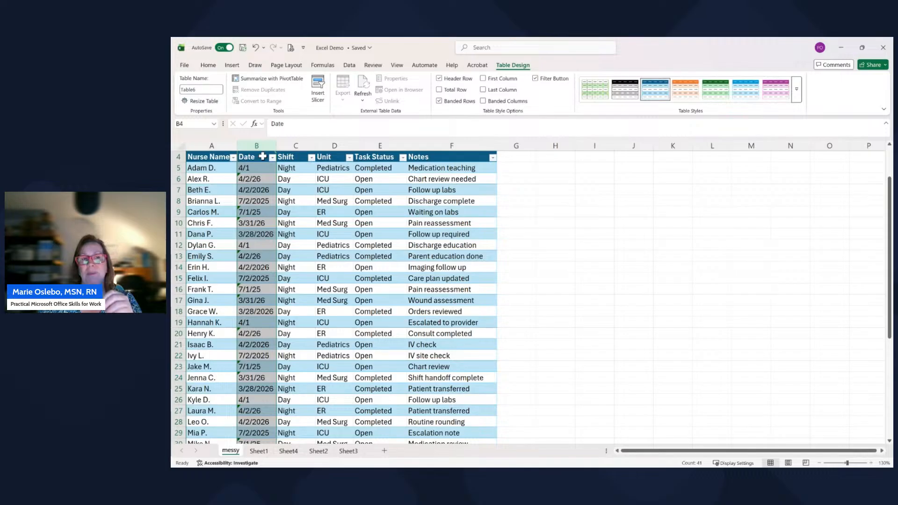
left_click(206, 66)
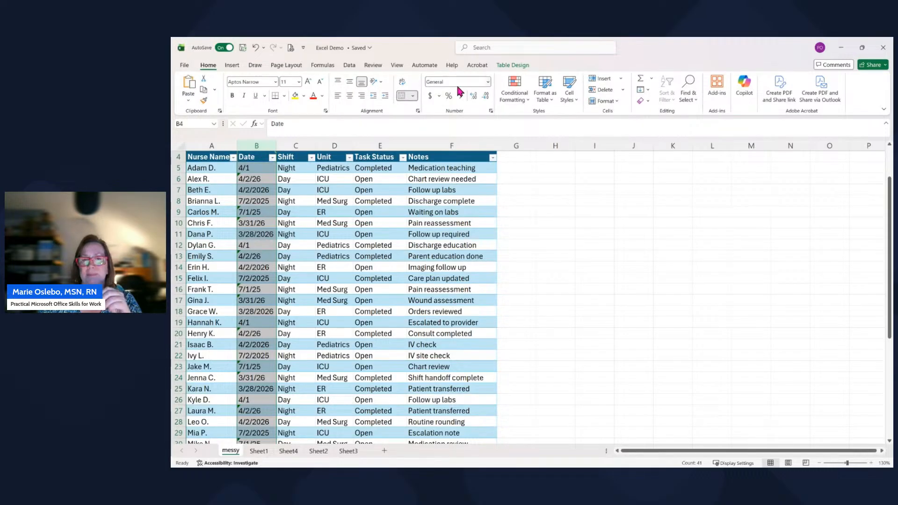
left_click(487, 82)
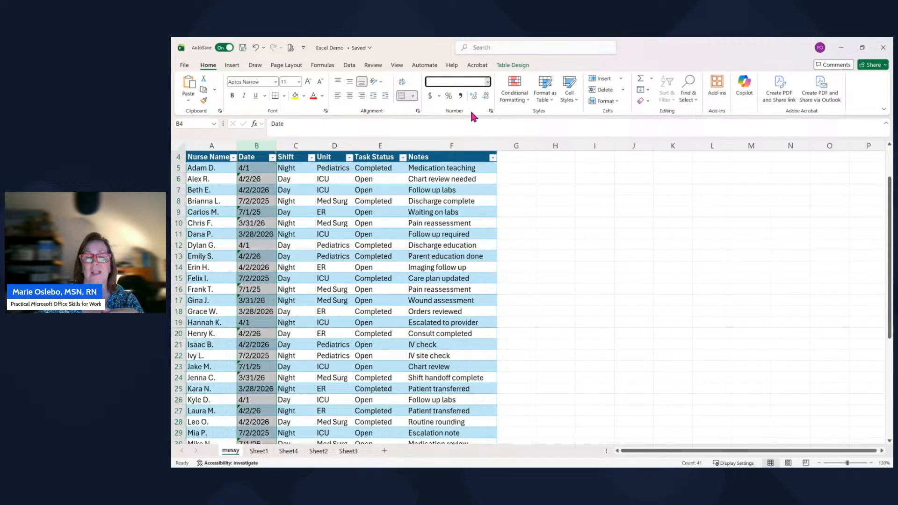
left_click(488, 84)
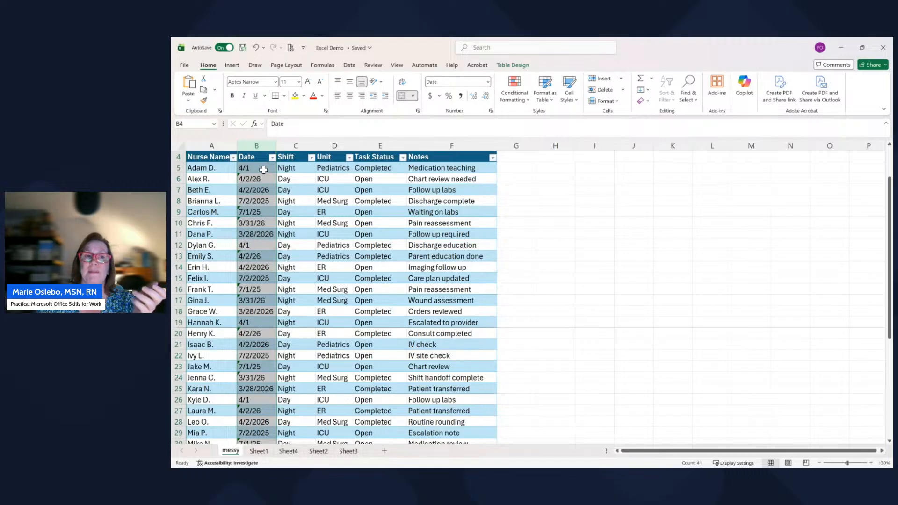
Step: Replace the incomplete date in cell B5, the first data row, with 4/1/25
left_click(264, 170)
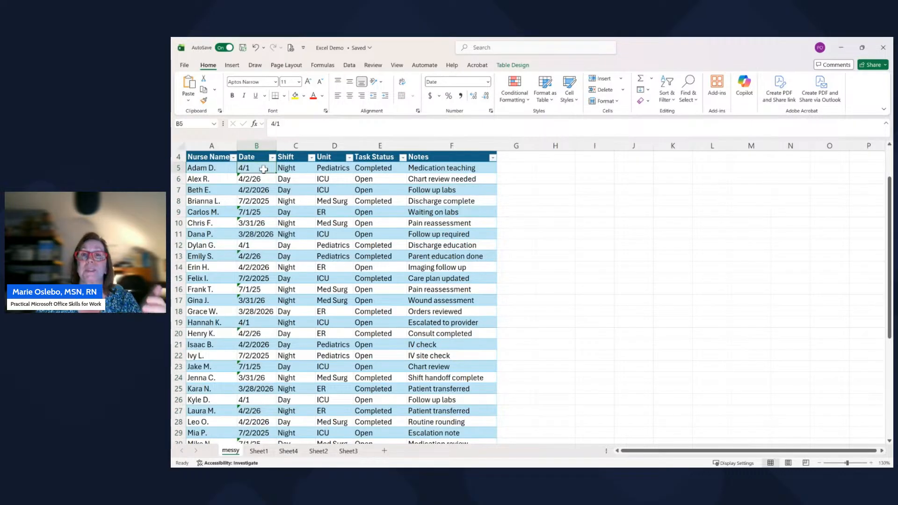
scroll(263, 252, "down", 5)
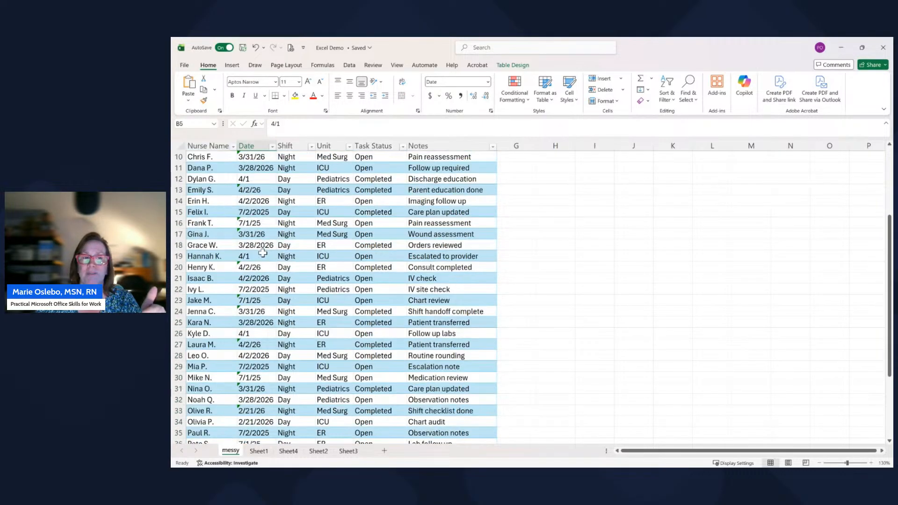
scroll(263, 253, "up", 6)
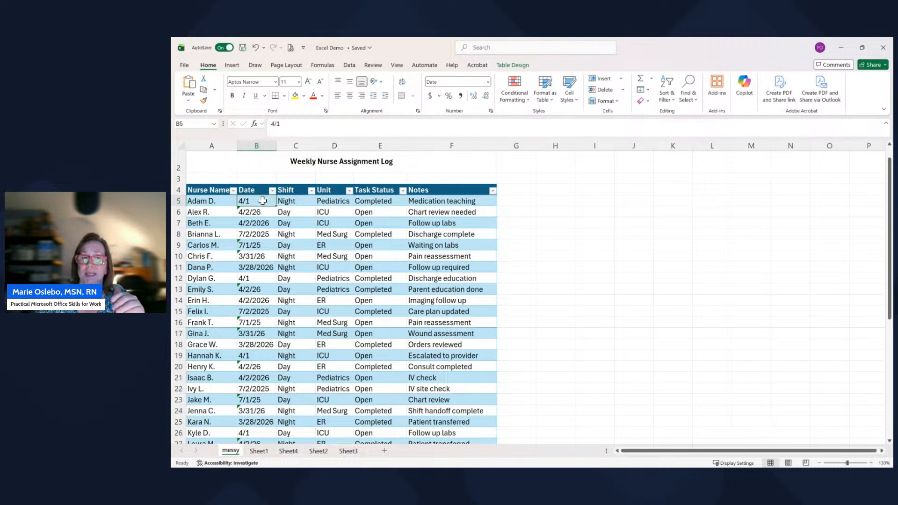
type("4/1/")
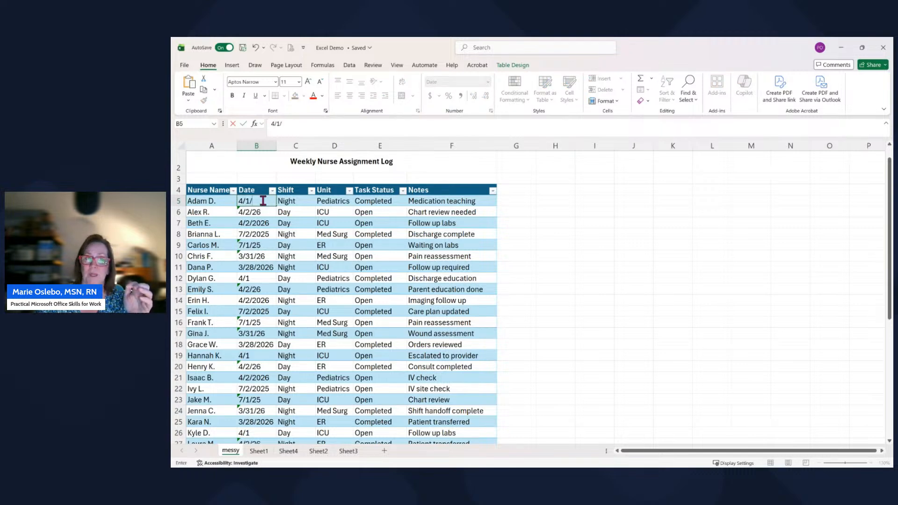
type("2")
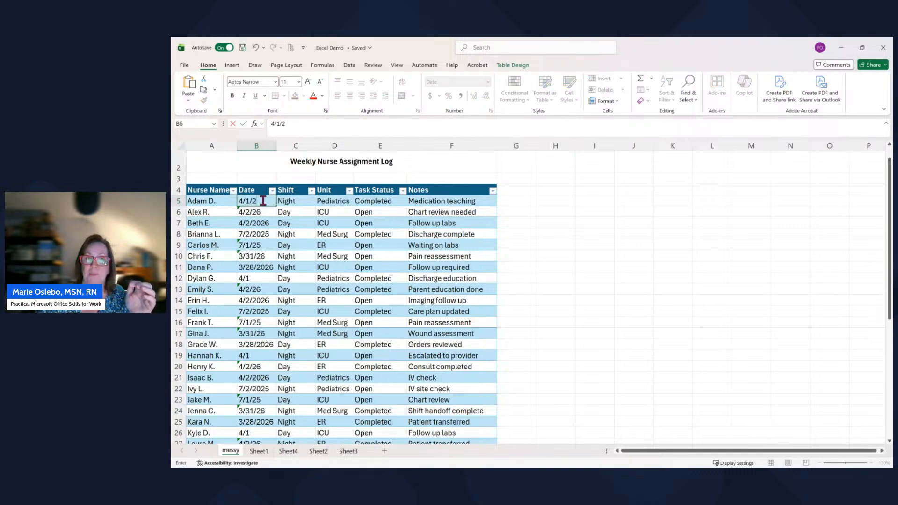
type("5")
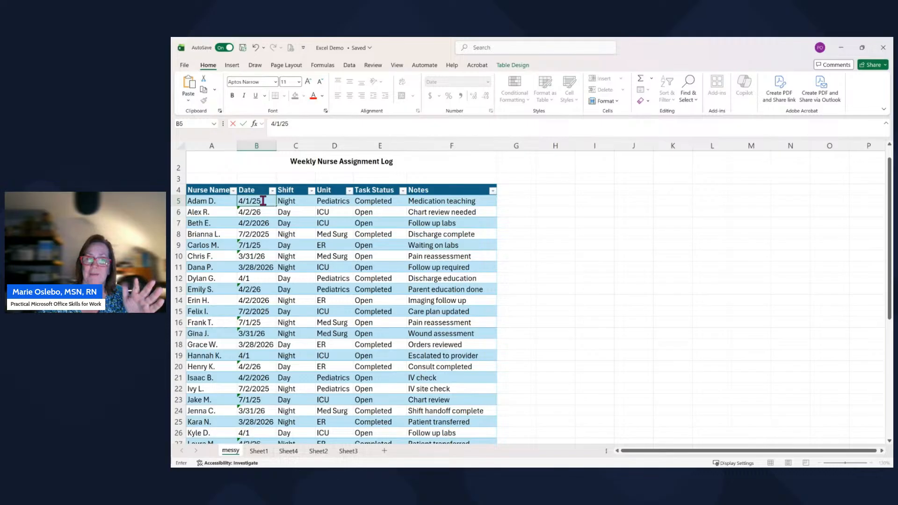
key("Return")
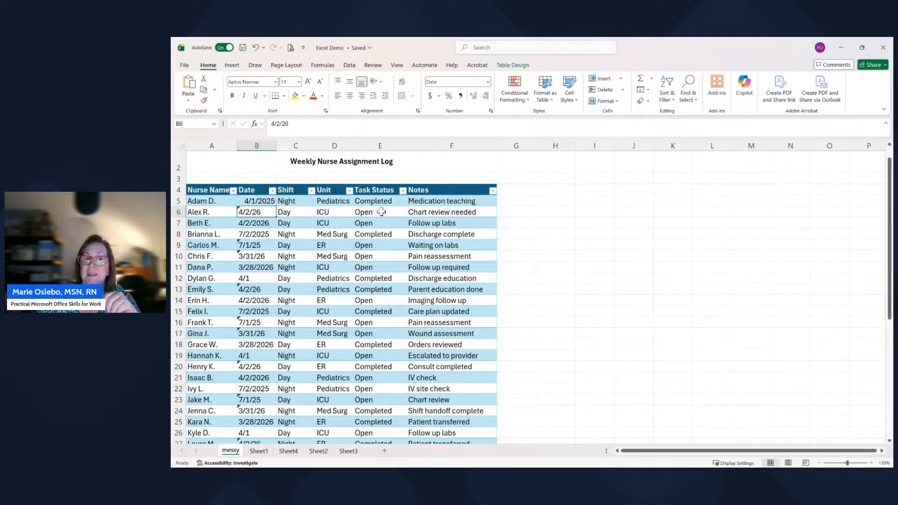